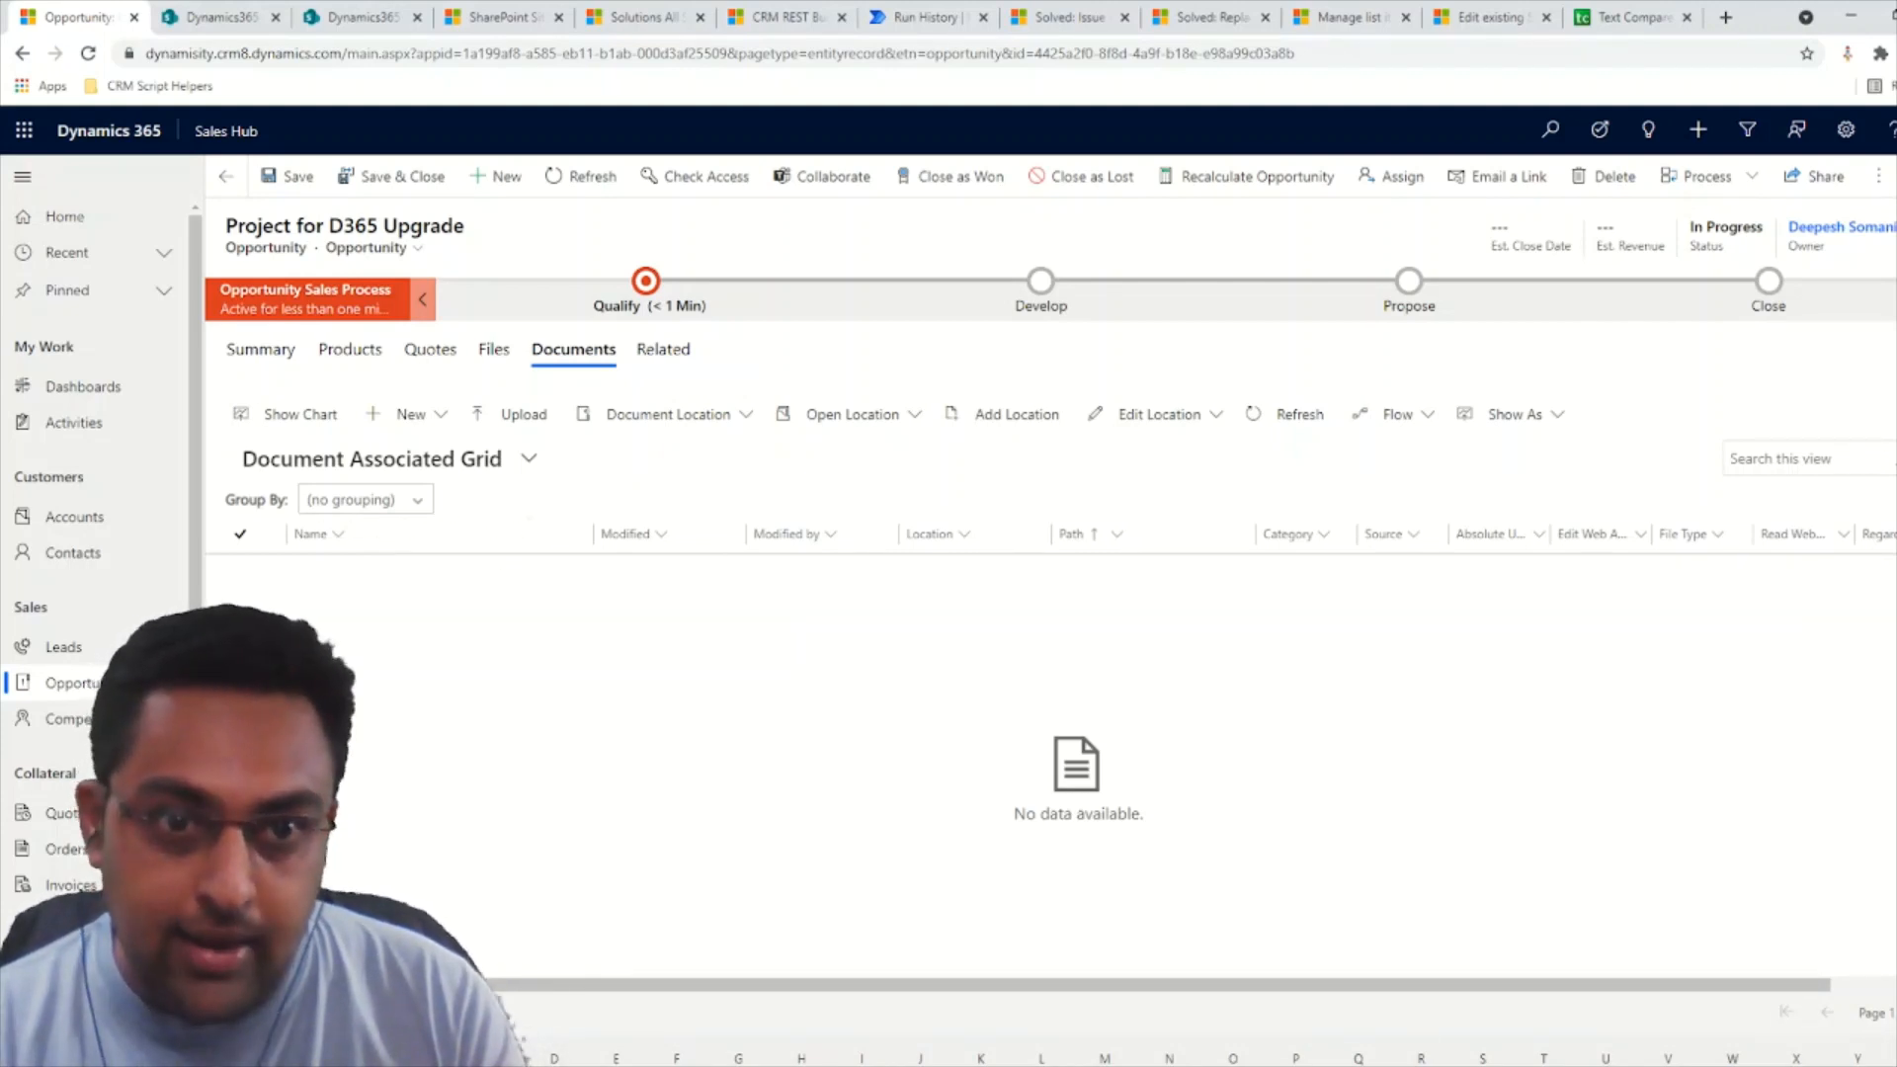
Check in SharePoint which groups have direct access to the Project for D365 Upgrade folder.
key("ctrl+Tab")
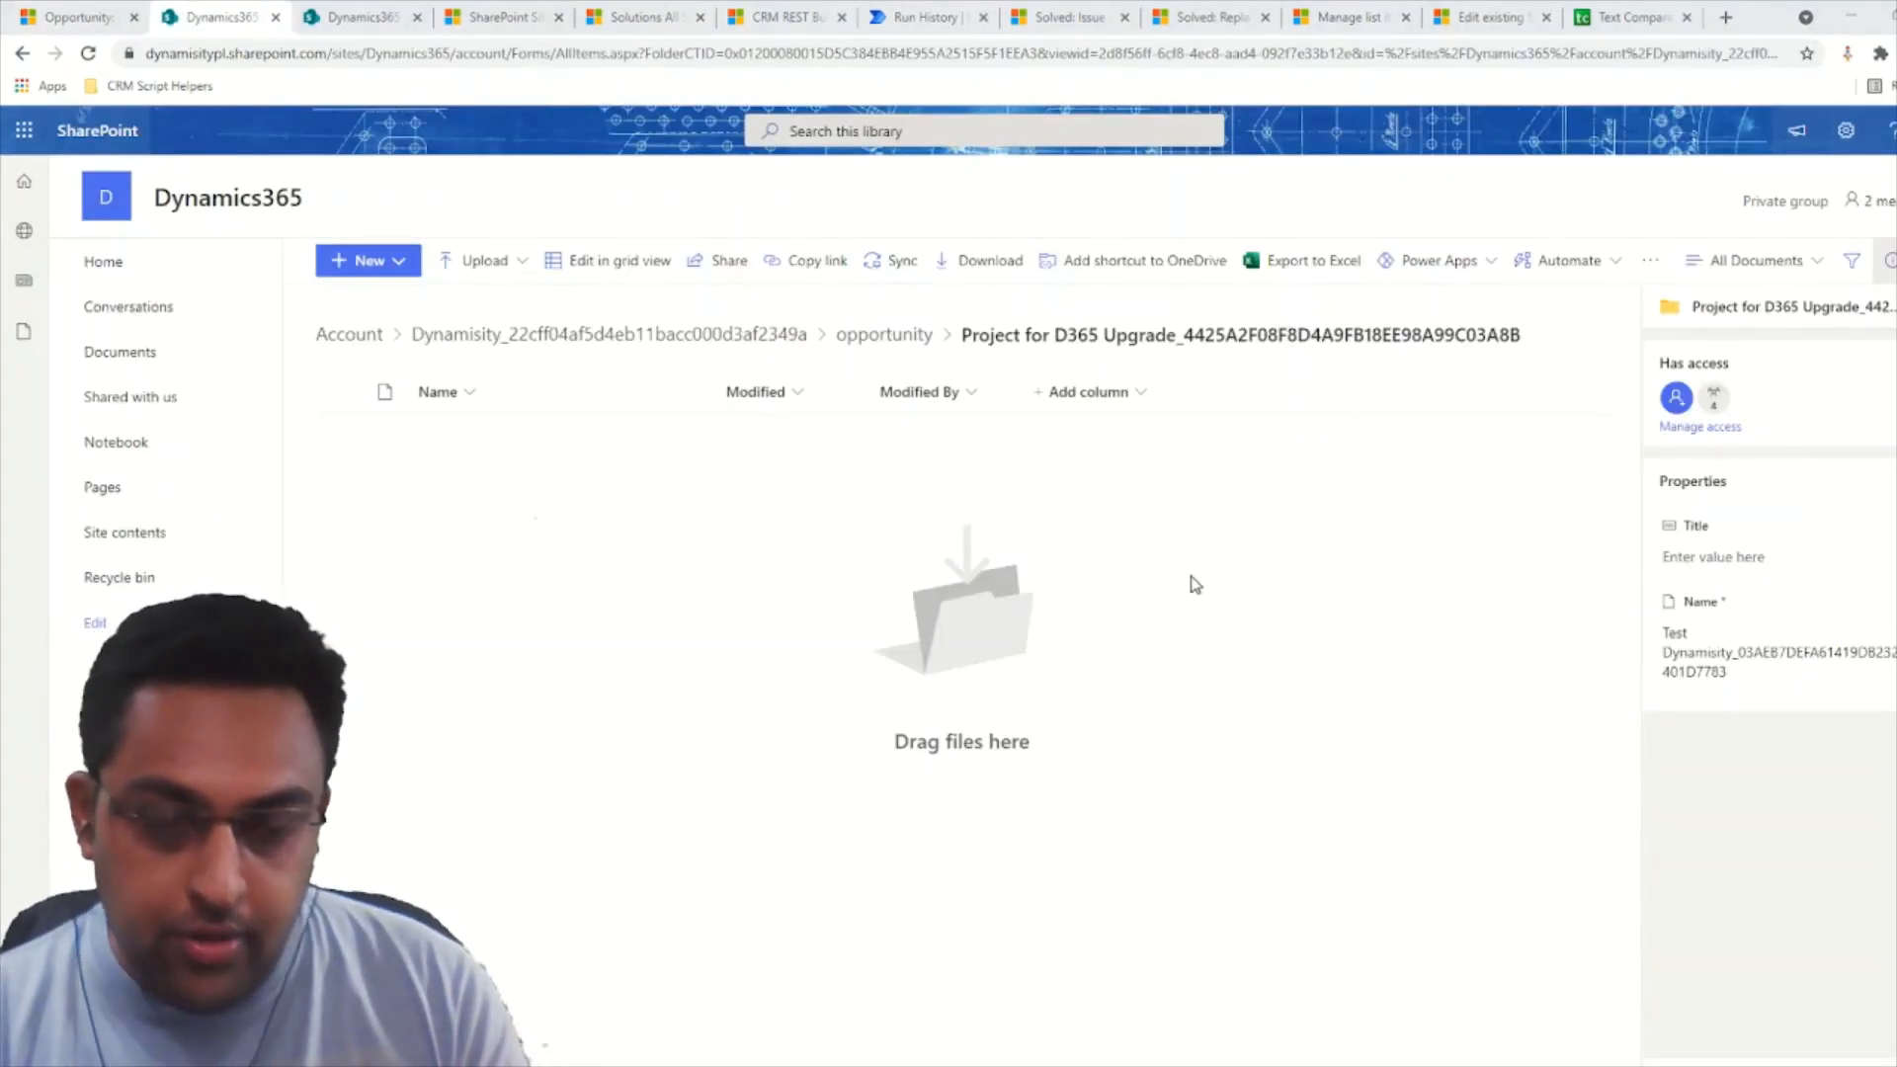
left_click(1684, 429)
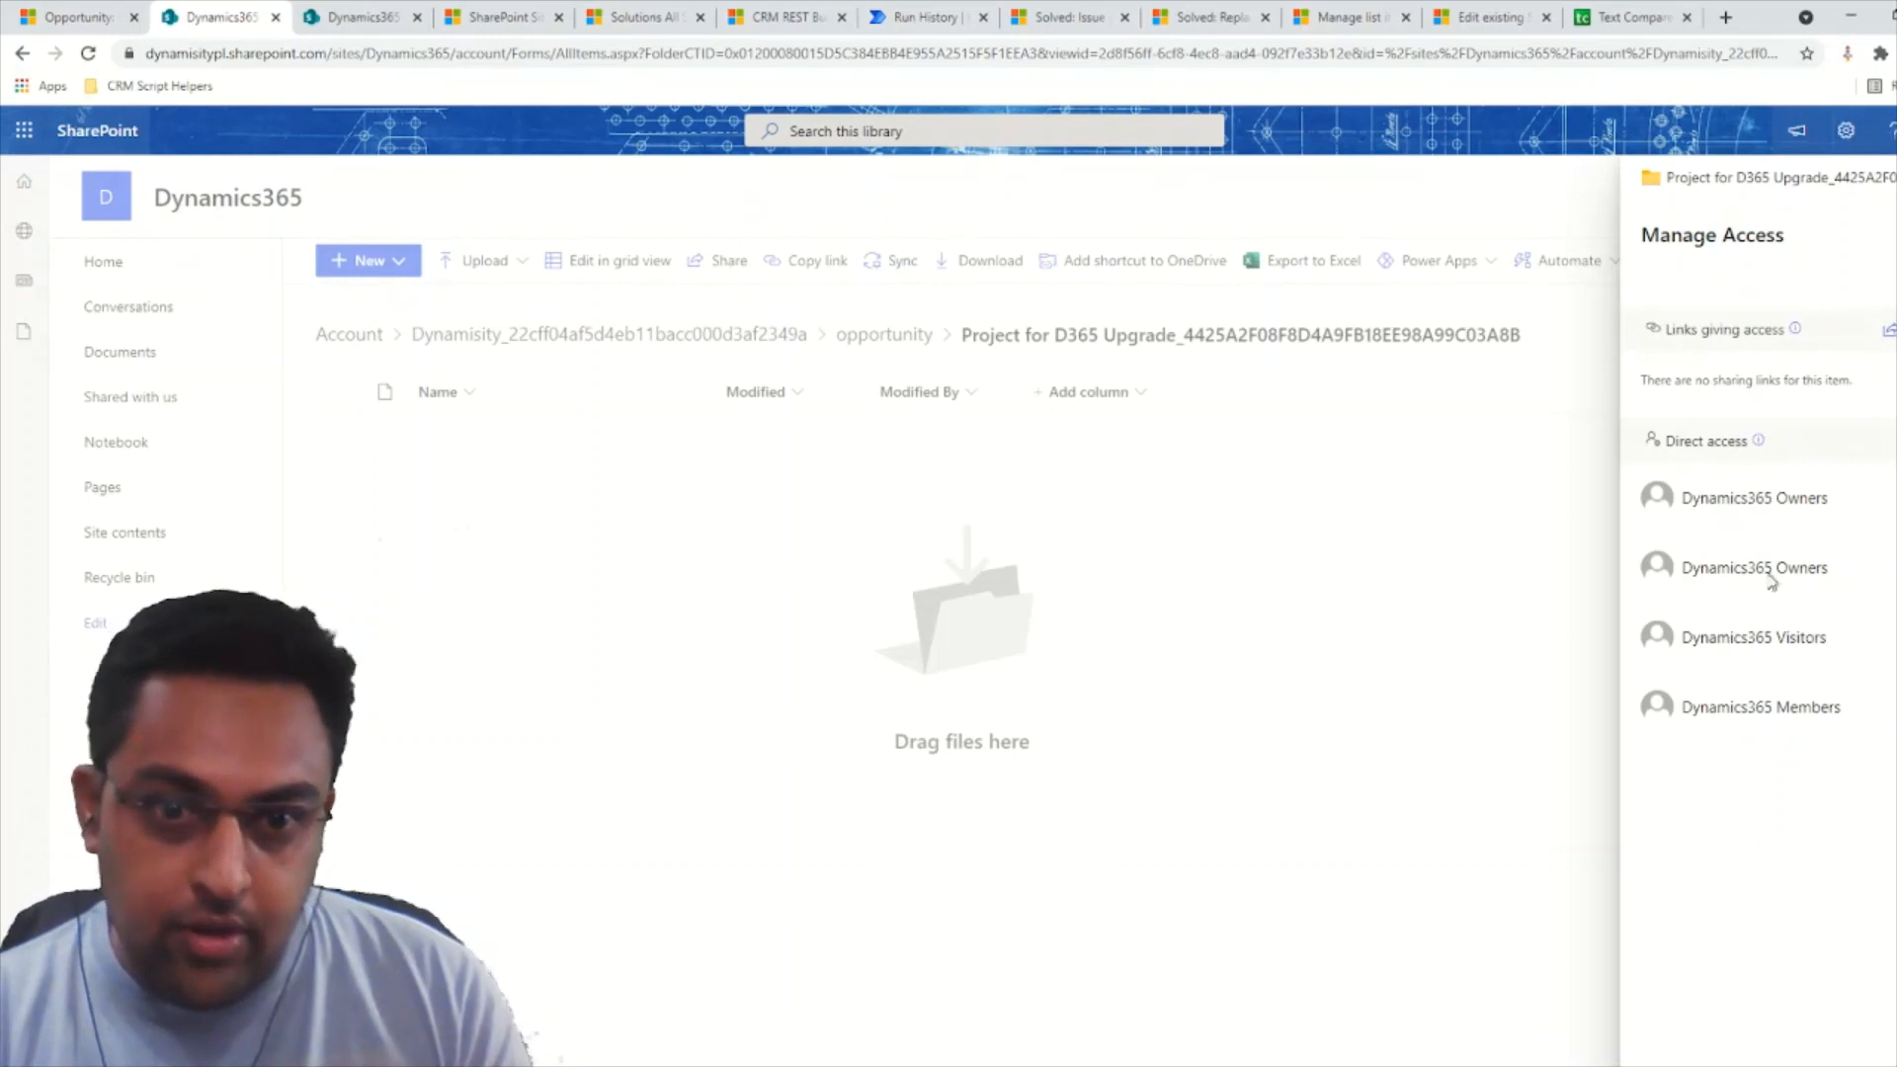
left_click(1312, 573)
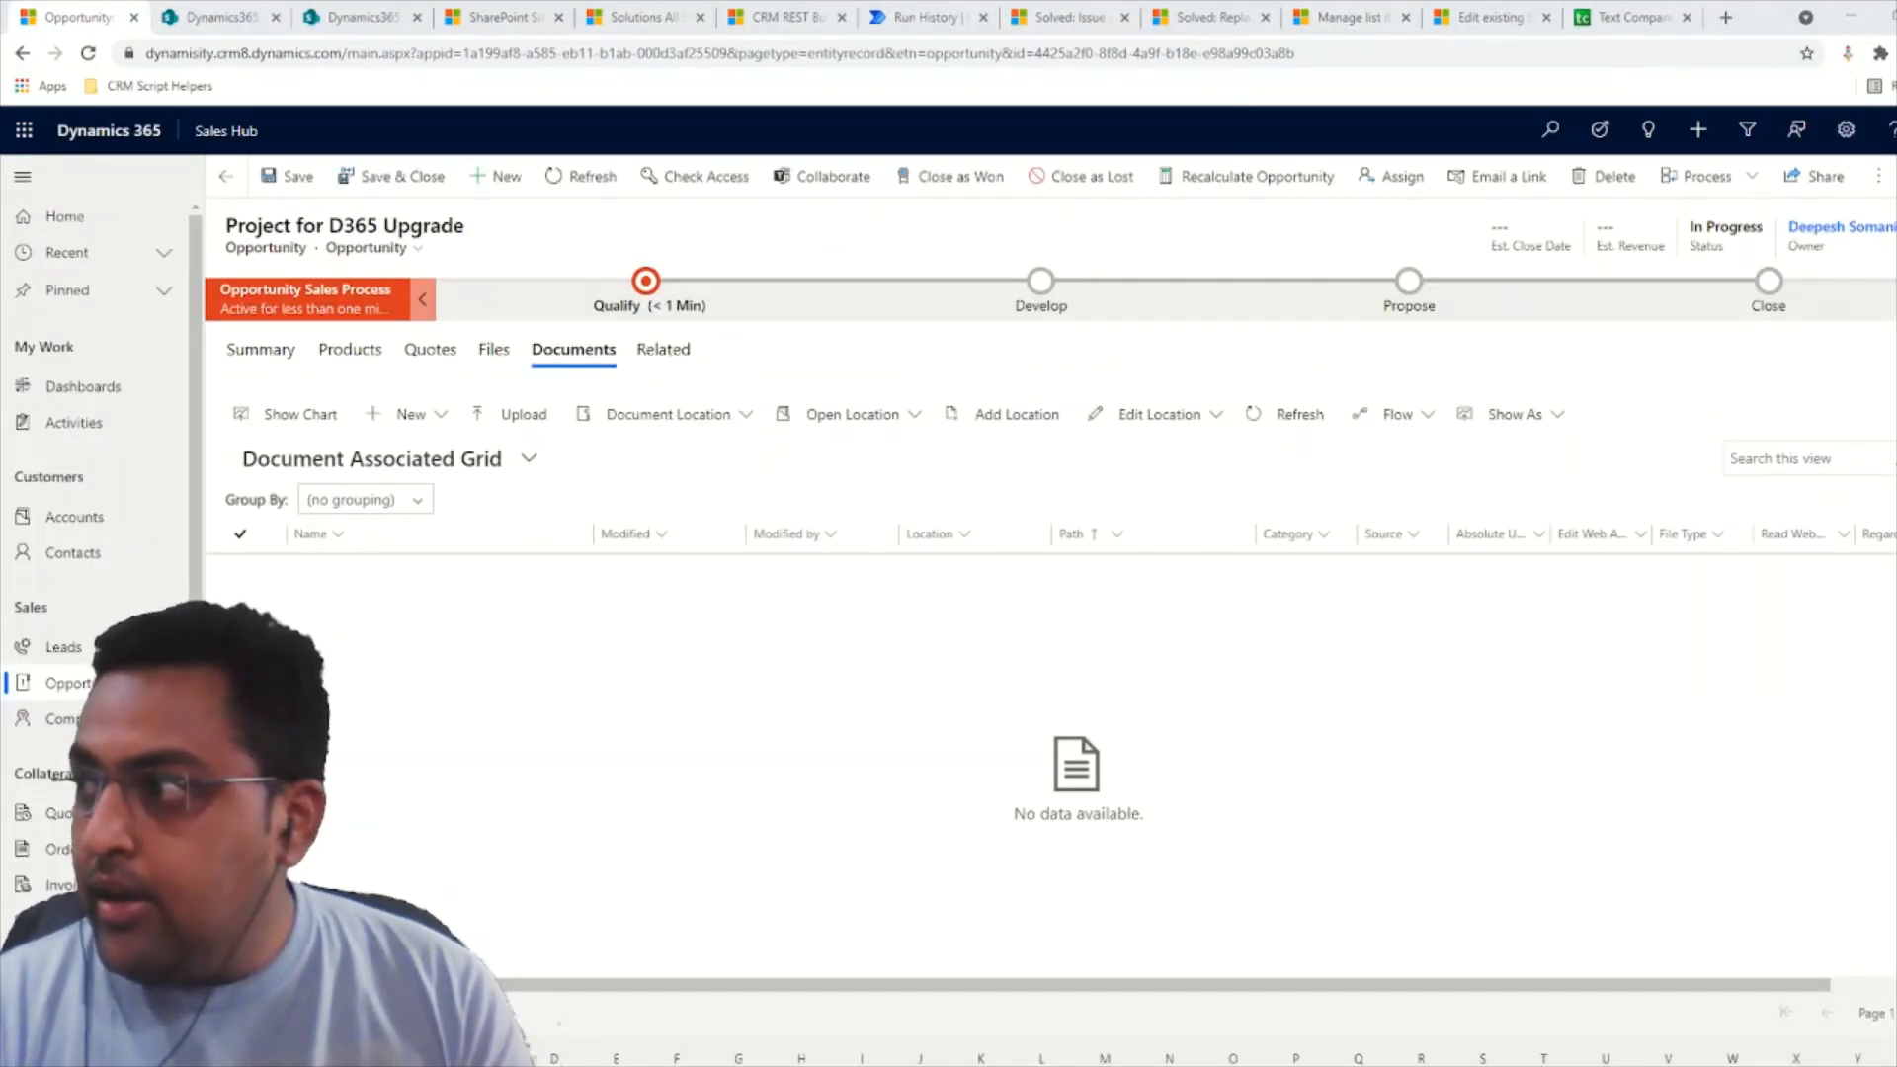
Reassign the Project for D365 Upgrade opportunity in Dynamics 365 to another user as owner and save the record.
left_click(1895, 237)
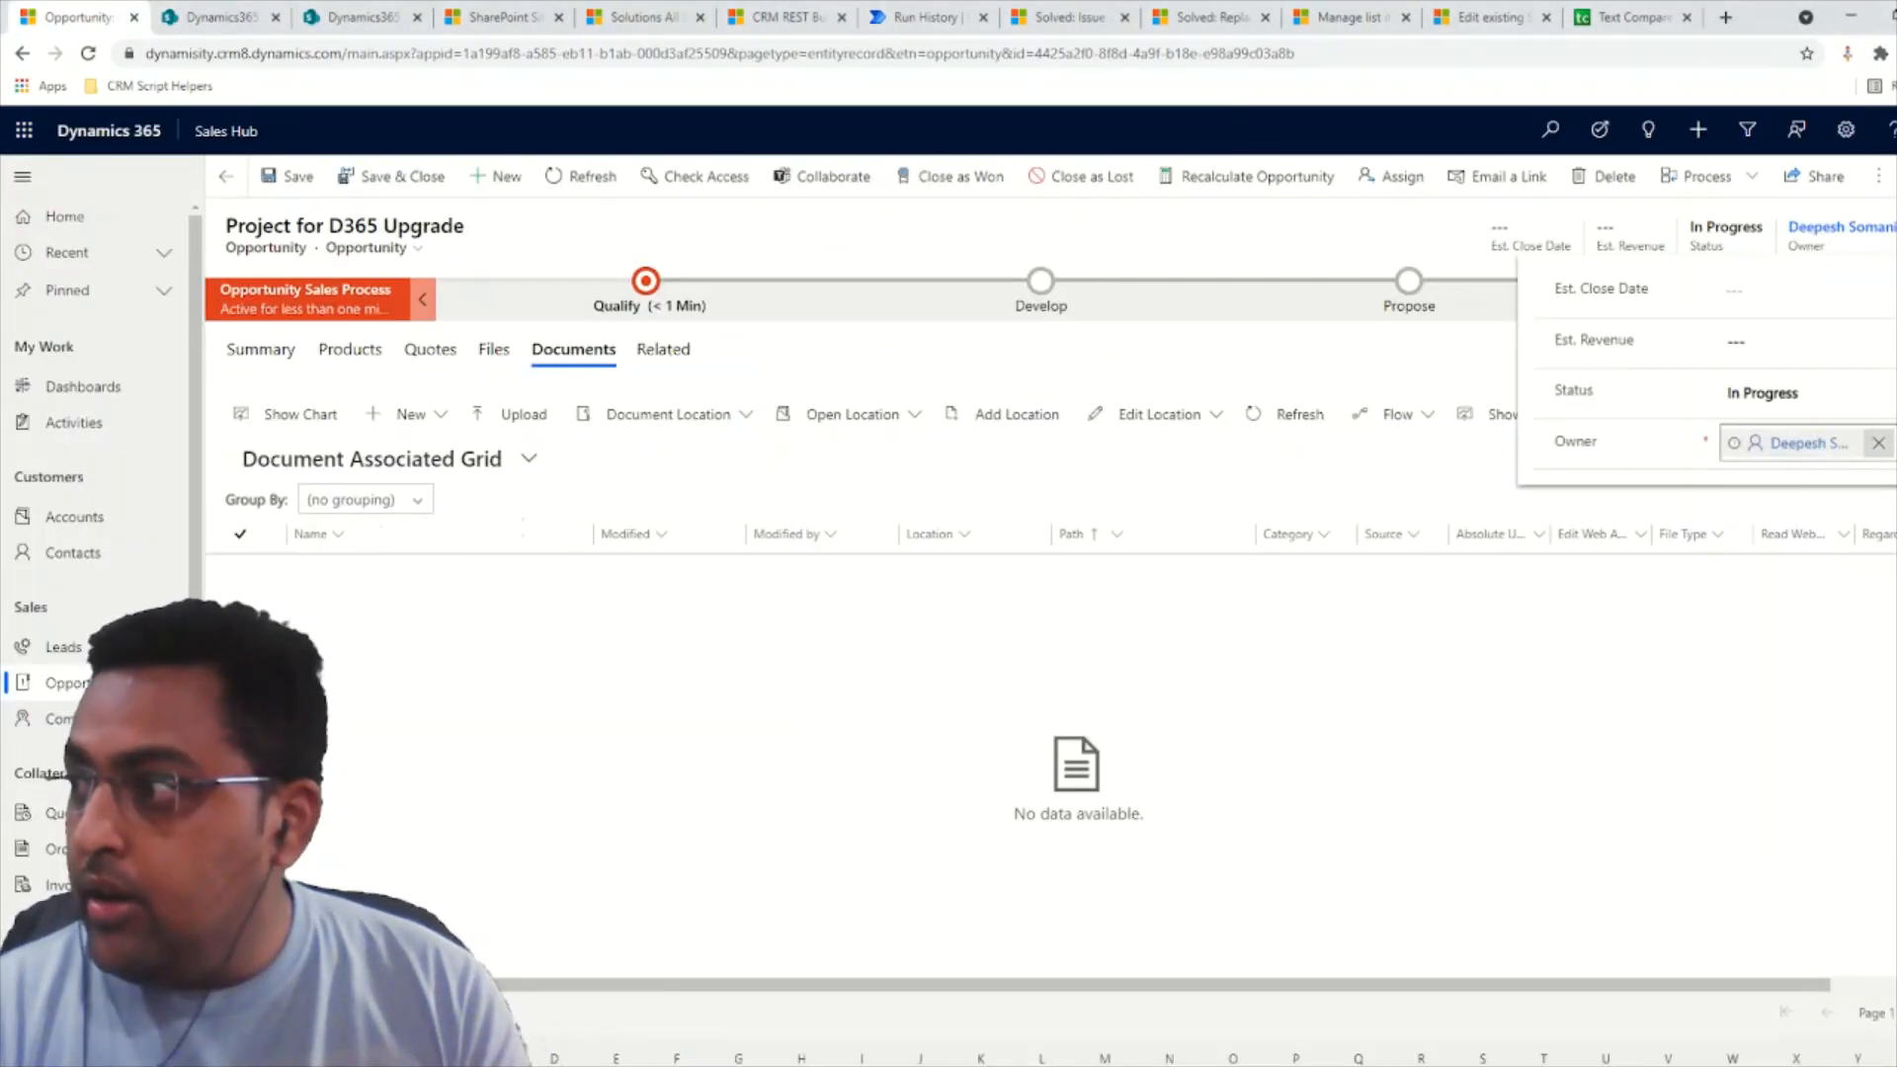
left_click(1883, 443)
type("Harsh")
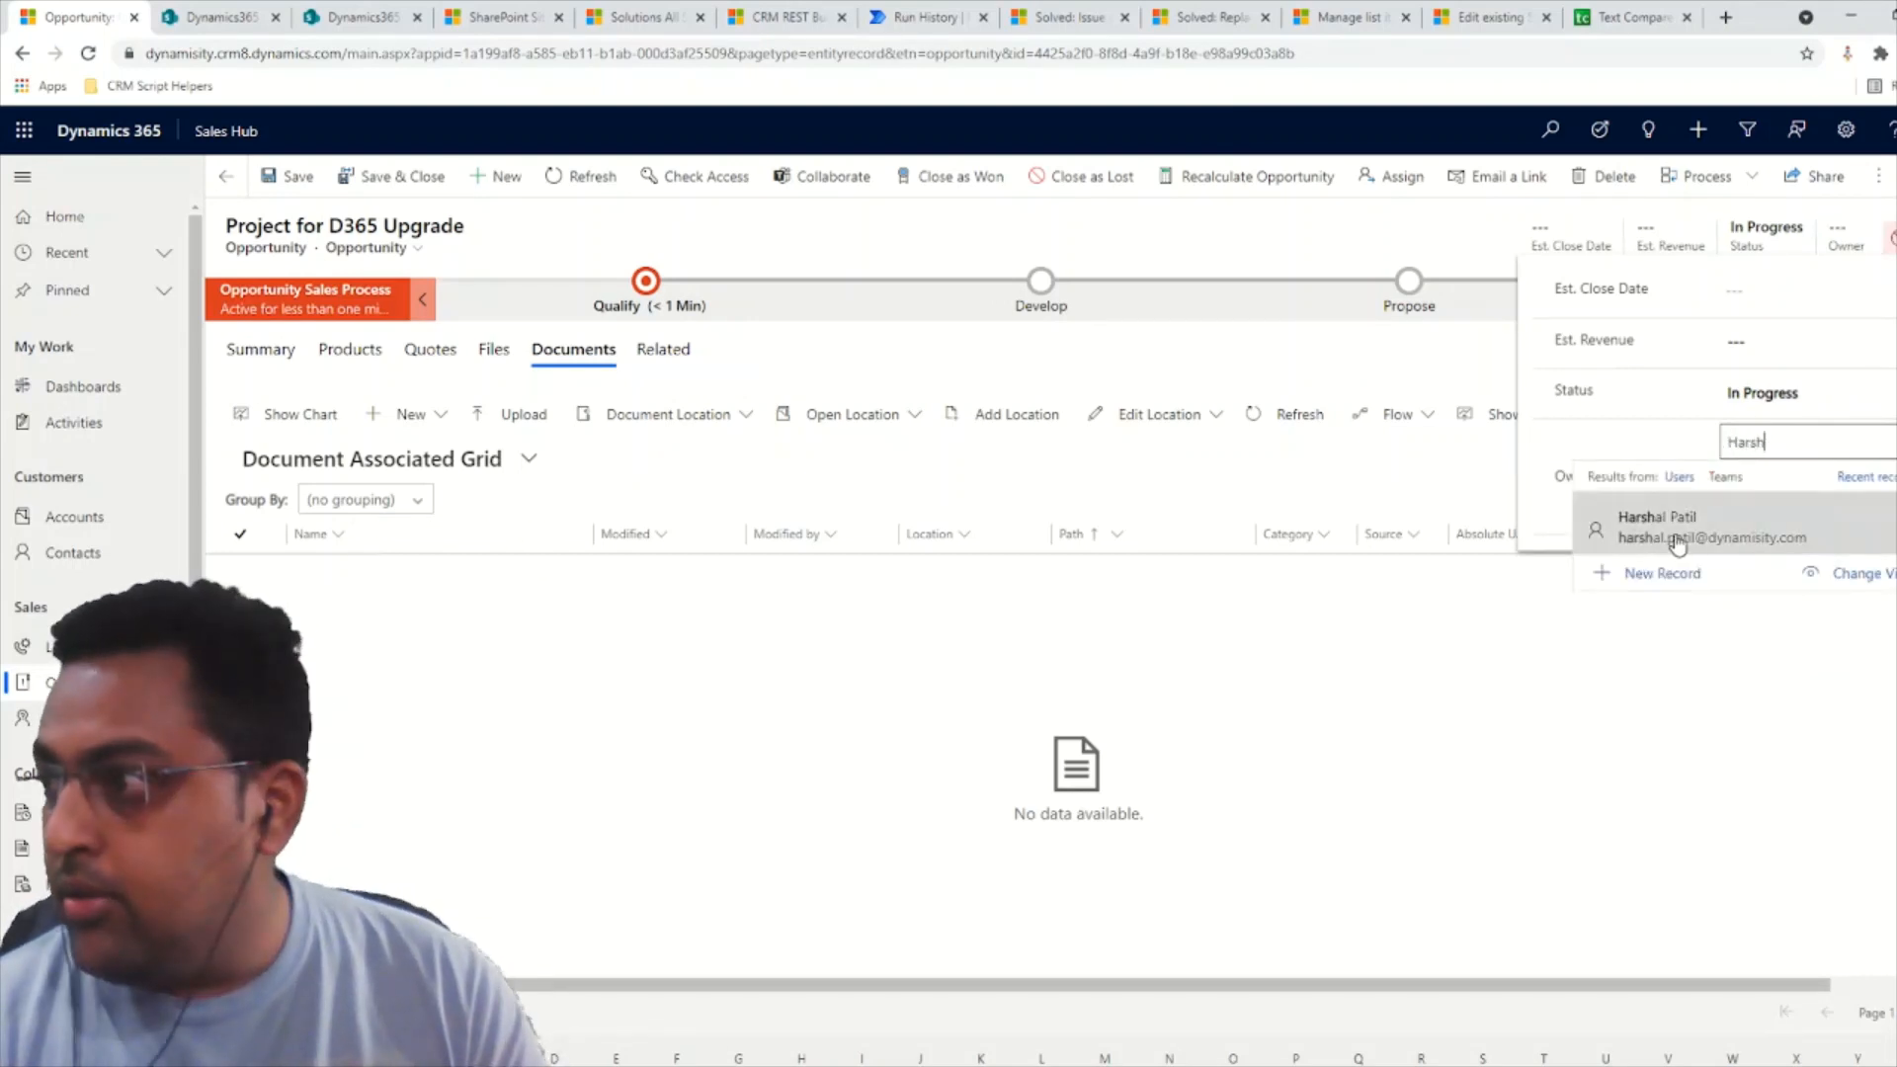
left_click(1673, 537)
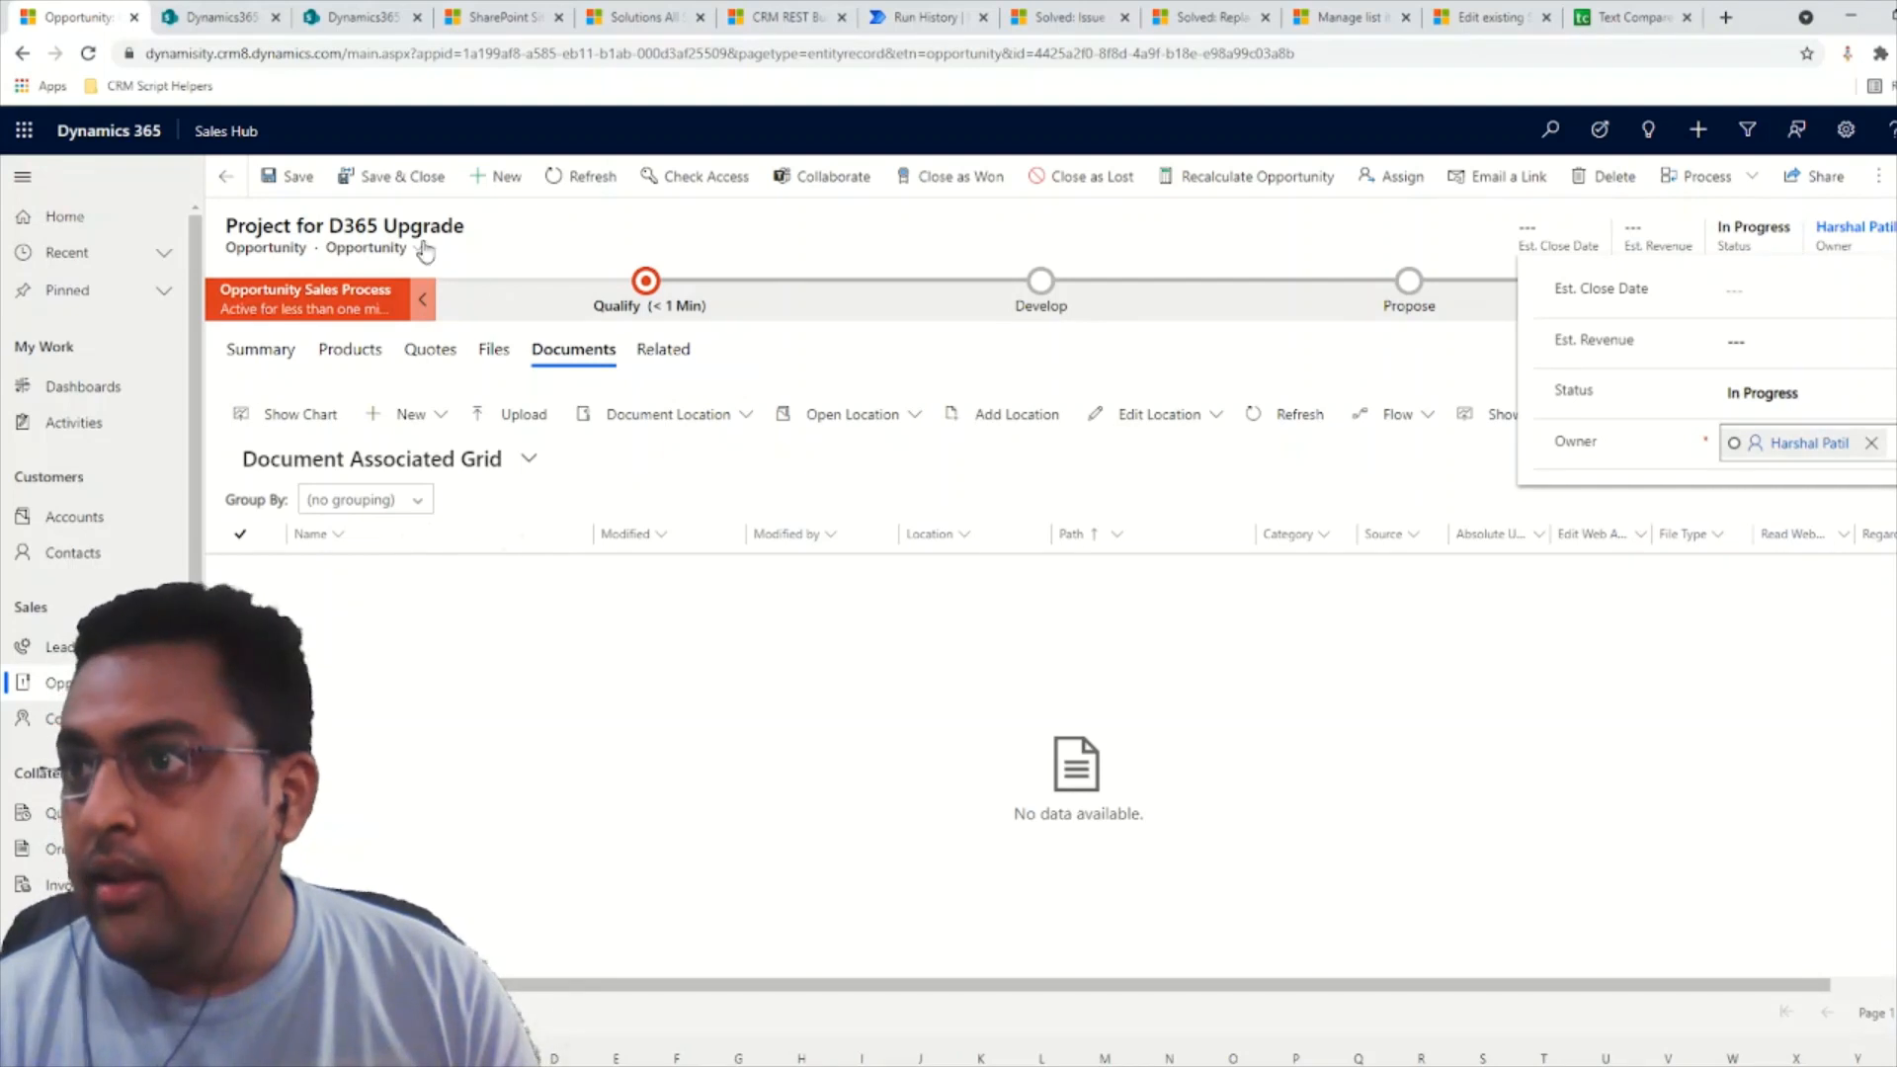
left_click(292, 177)
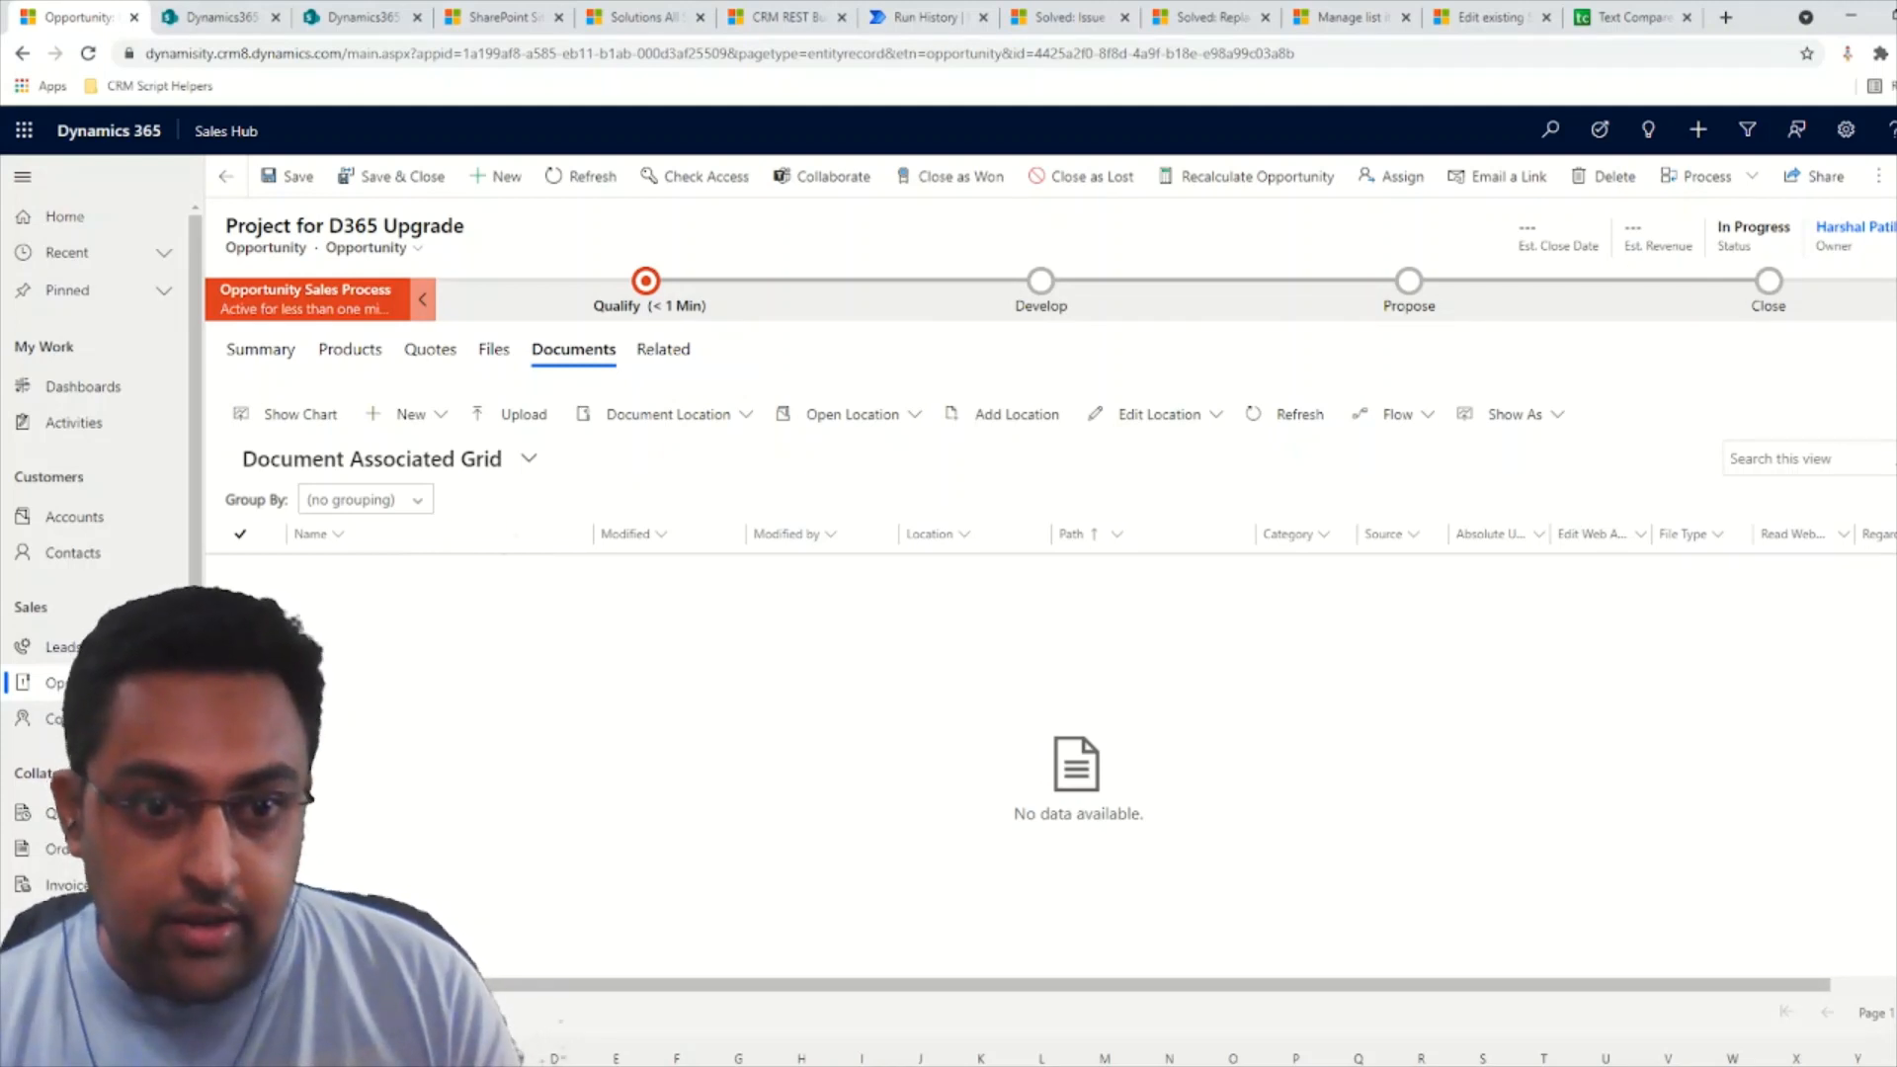
Switch to the Power Automate flow and review its opportunity update trigger, Get Account Details and Get User Details settings.
key("ctrl+Tab")
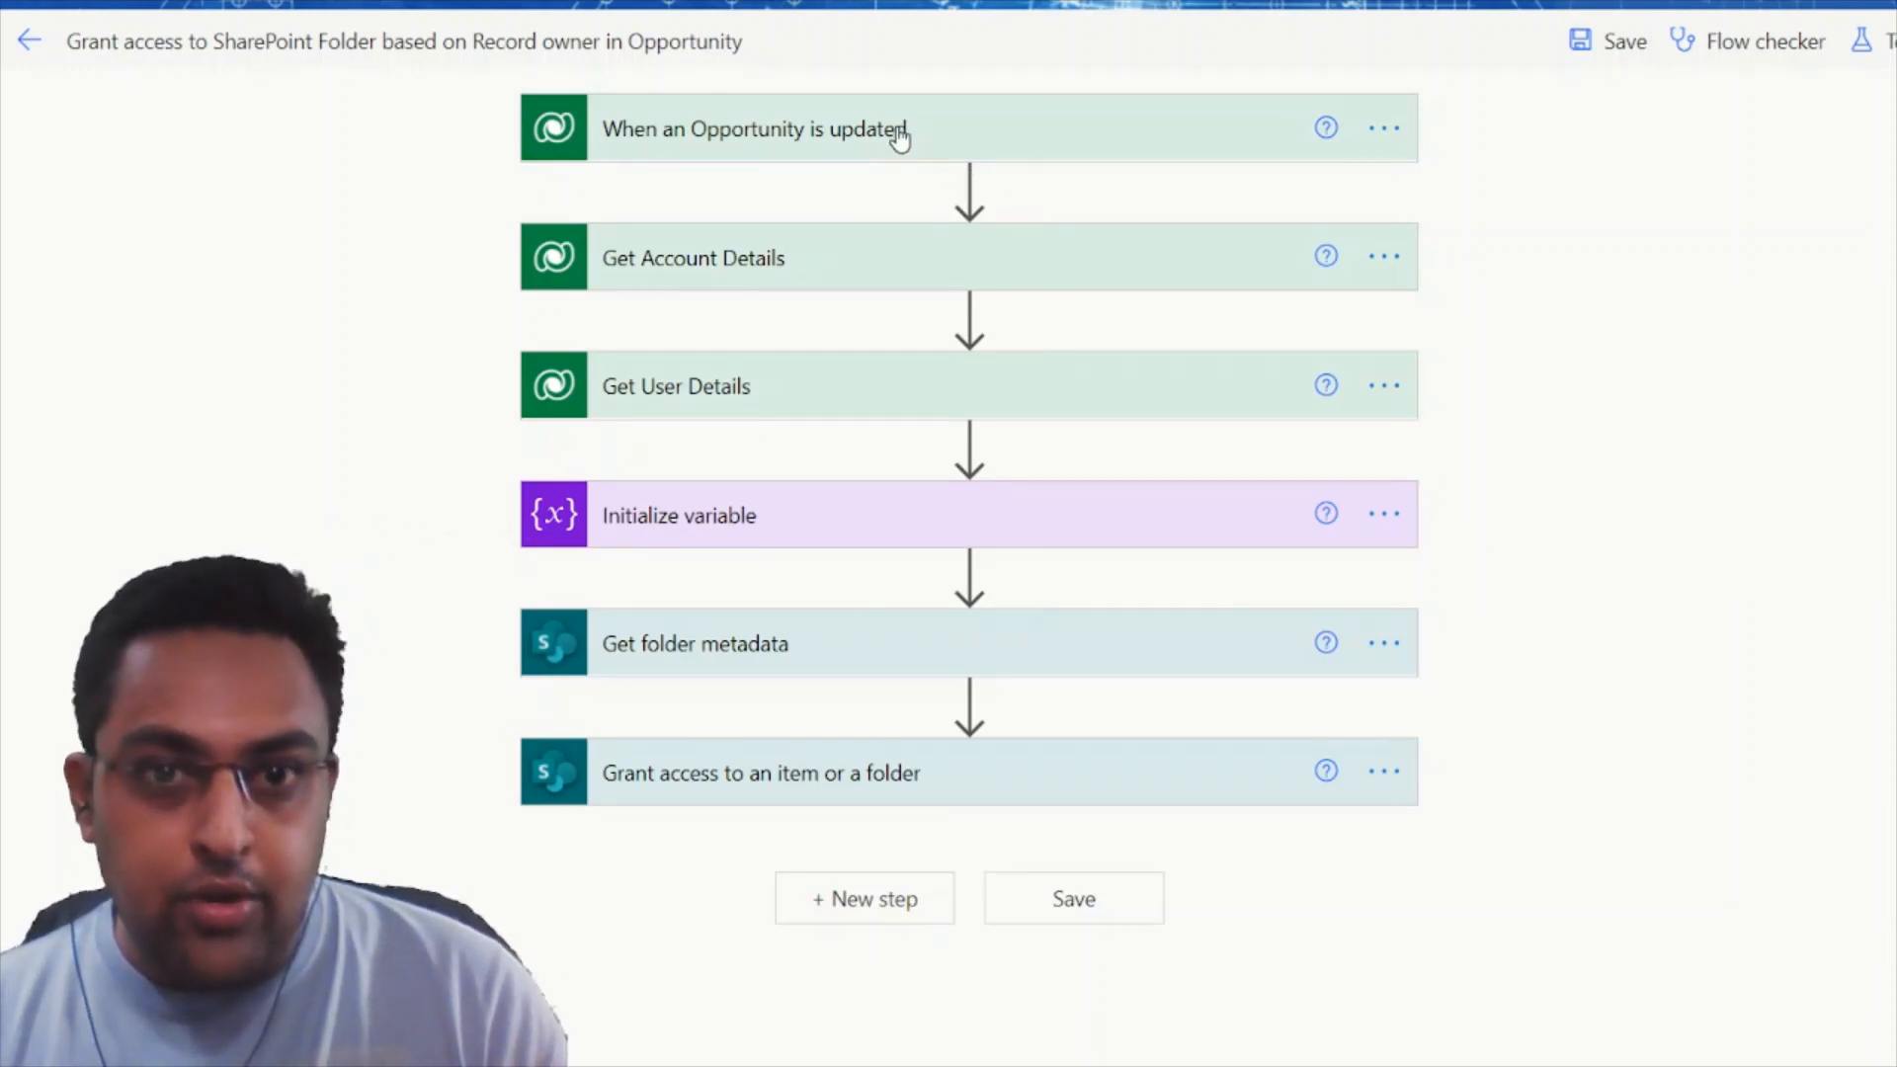
left_click(901, 139)
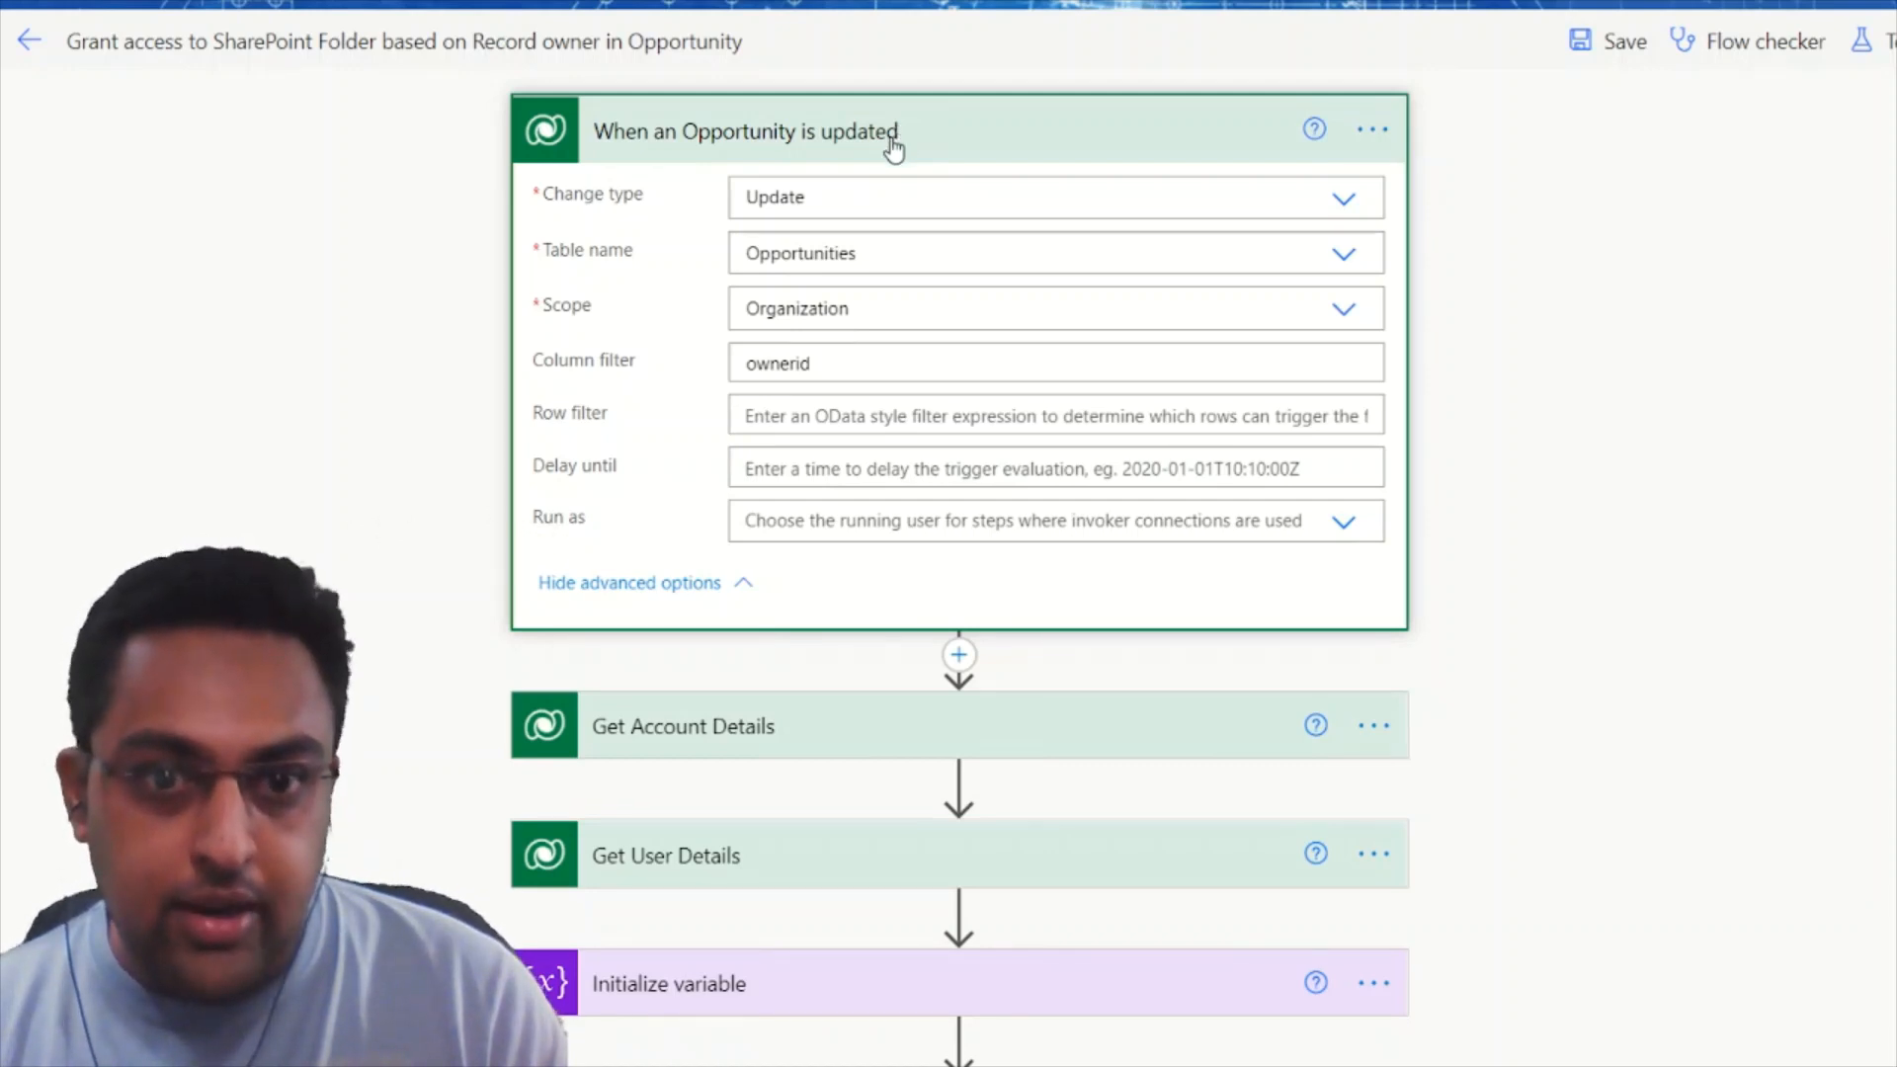
left_click(896, 137)
left_click(835, 288)
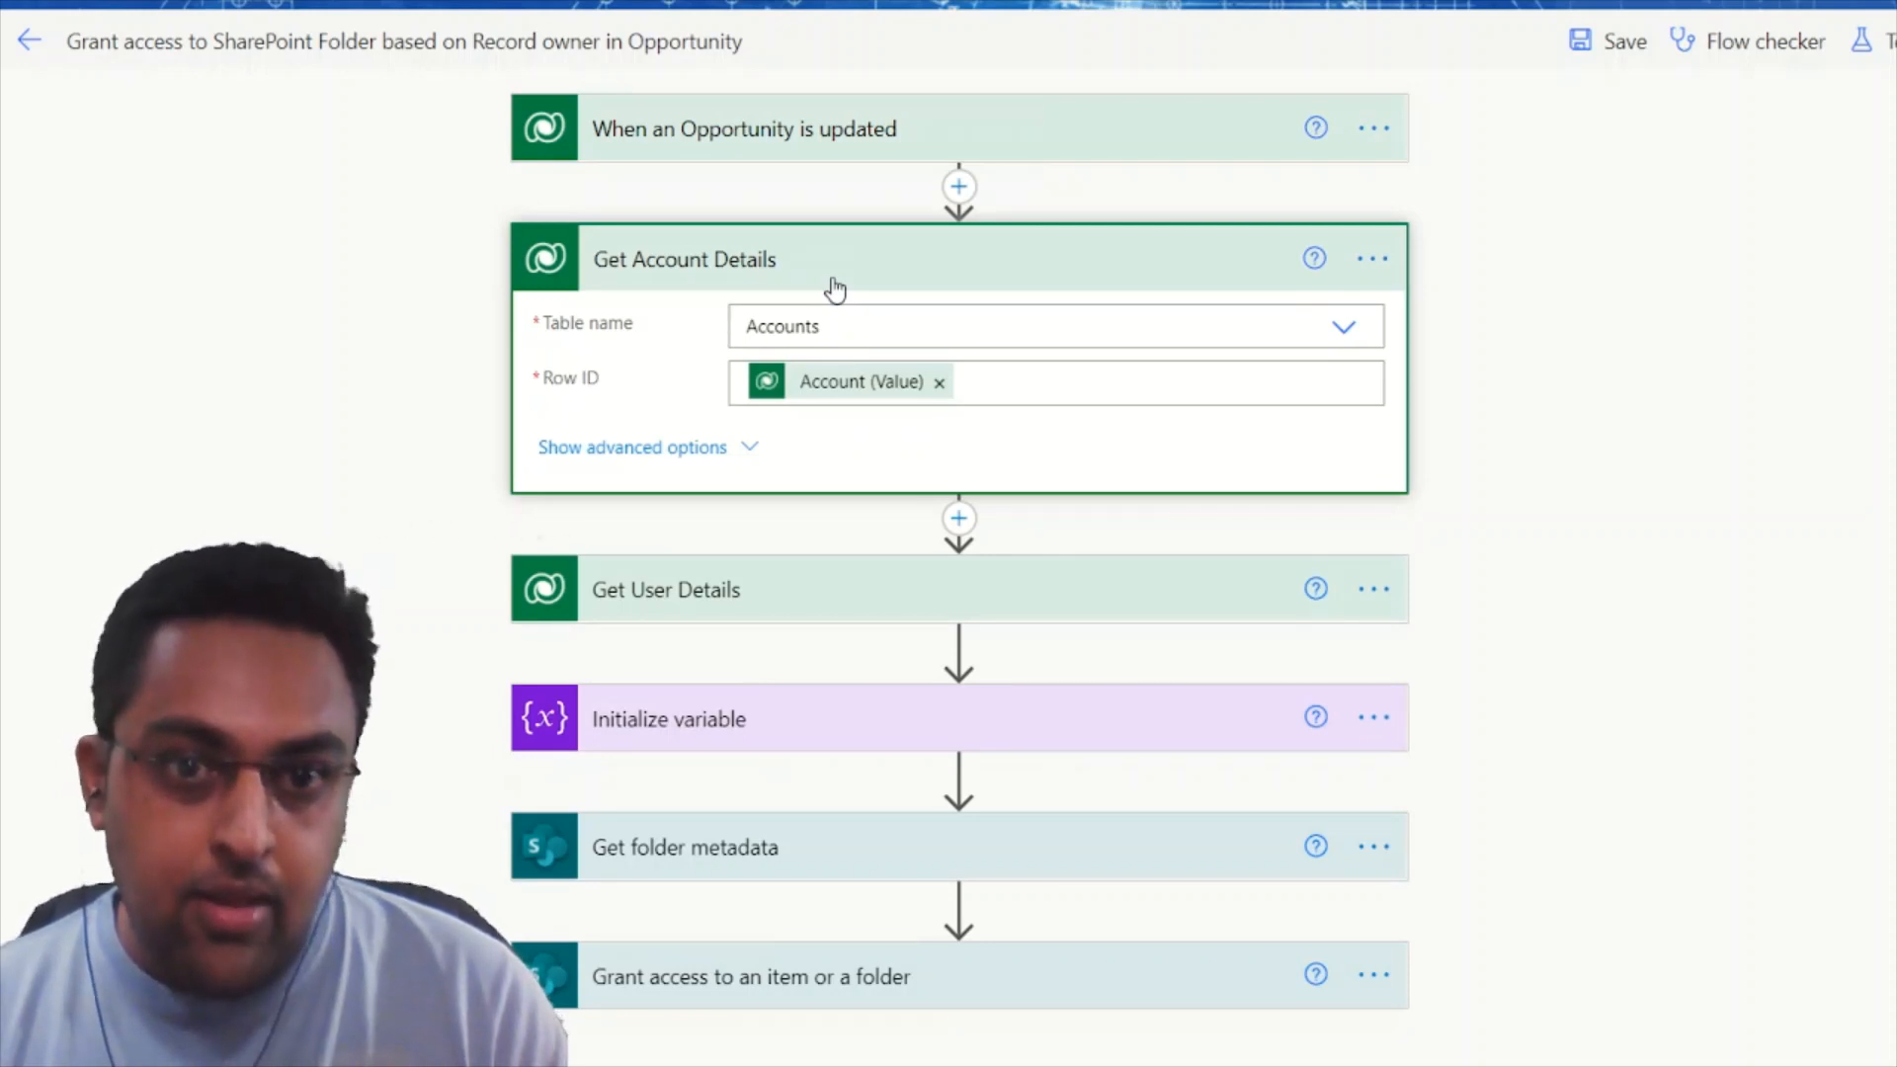
left_click(835, 288)
left_click(791, 385)
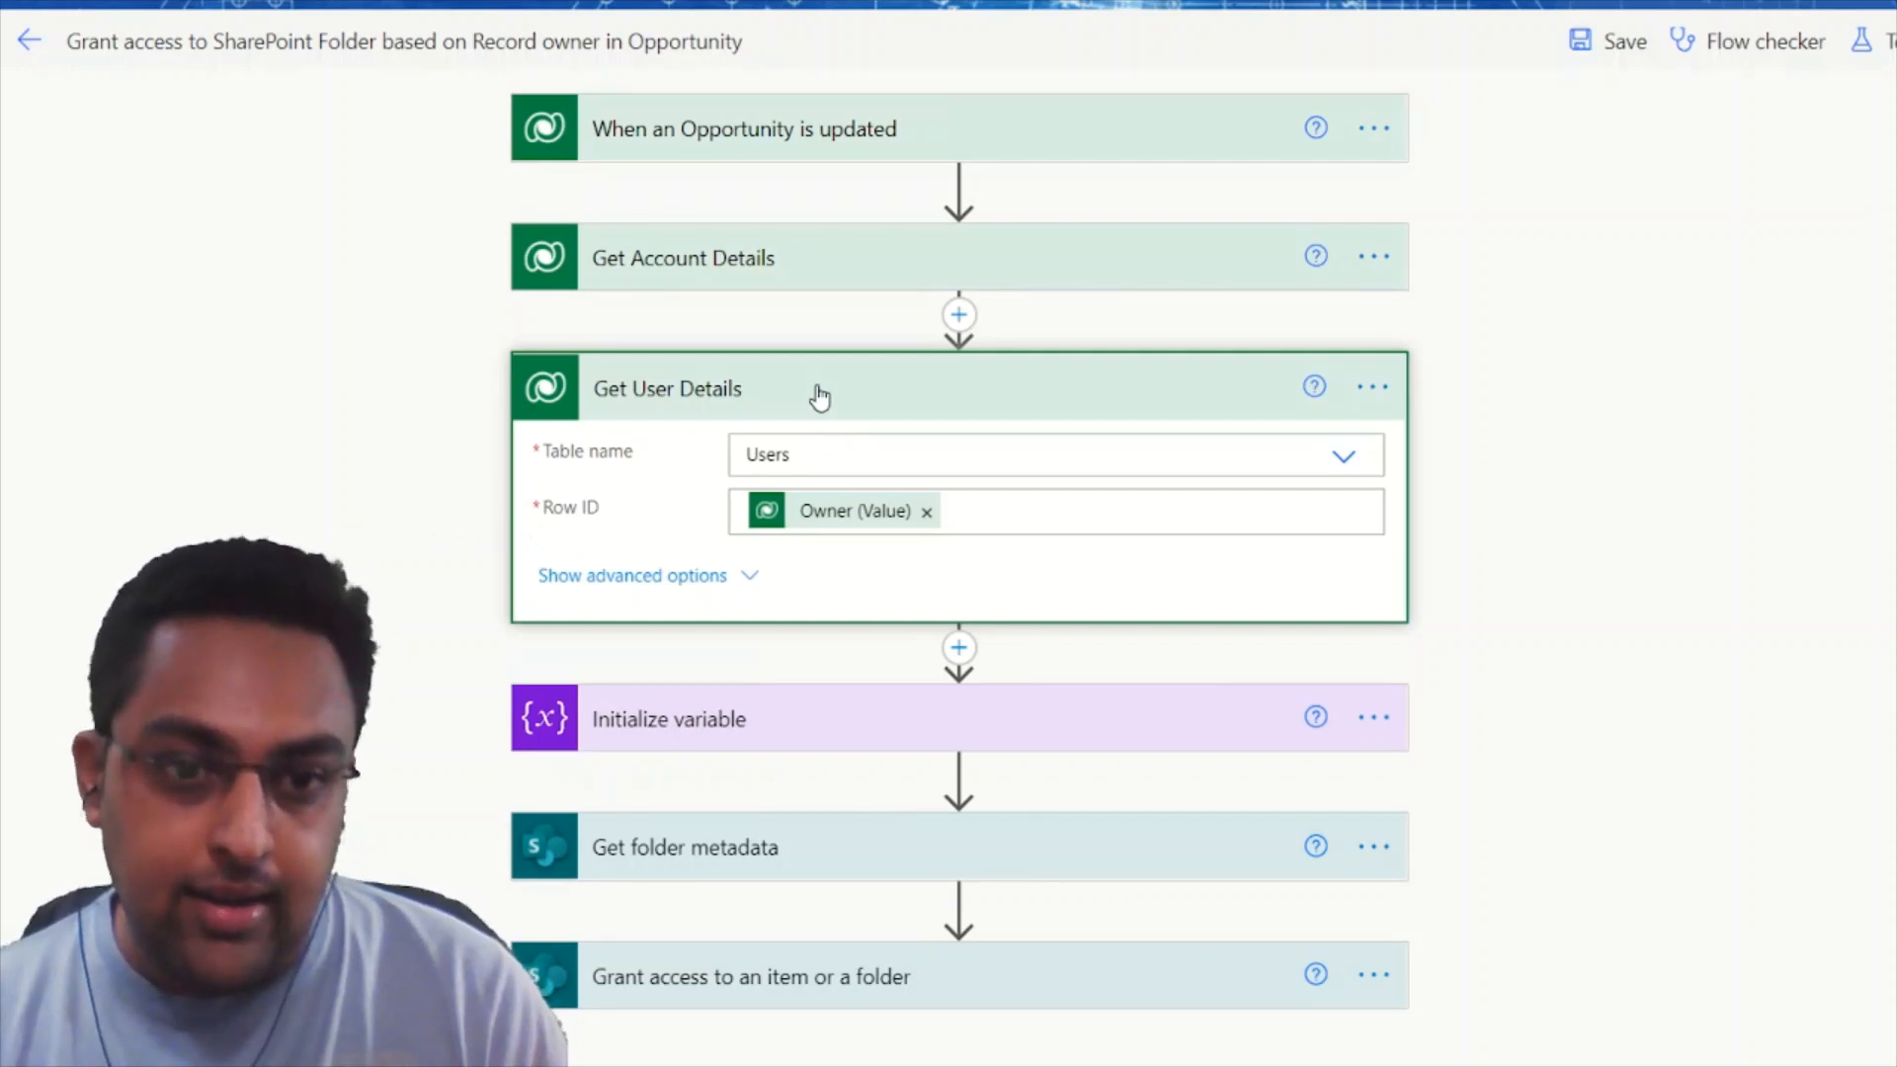
left_click(819, 397)
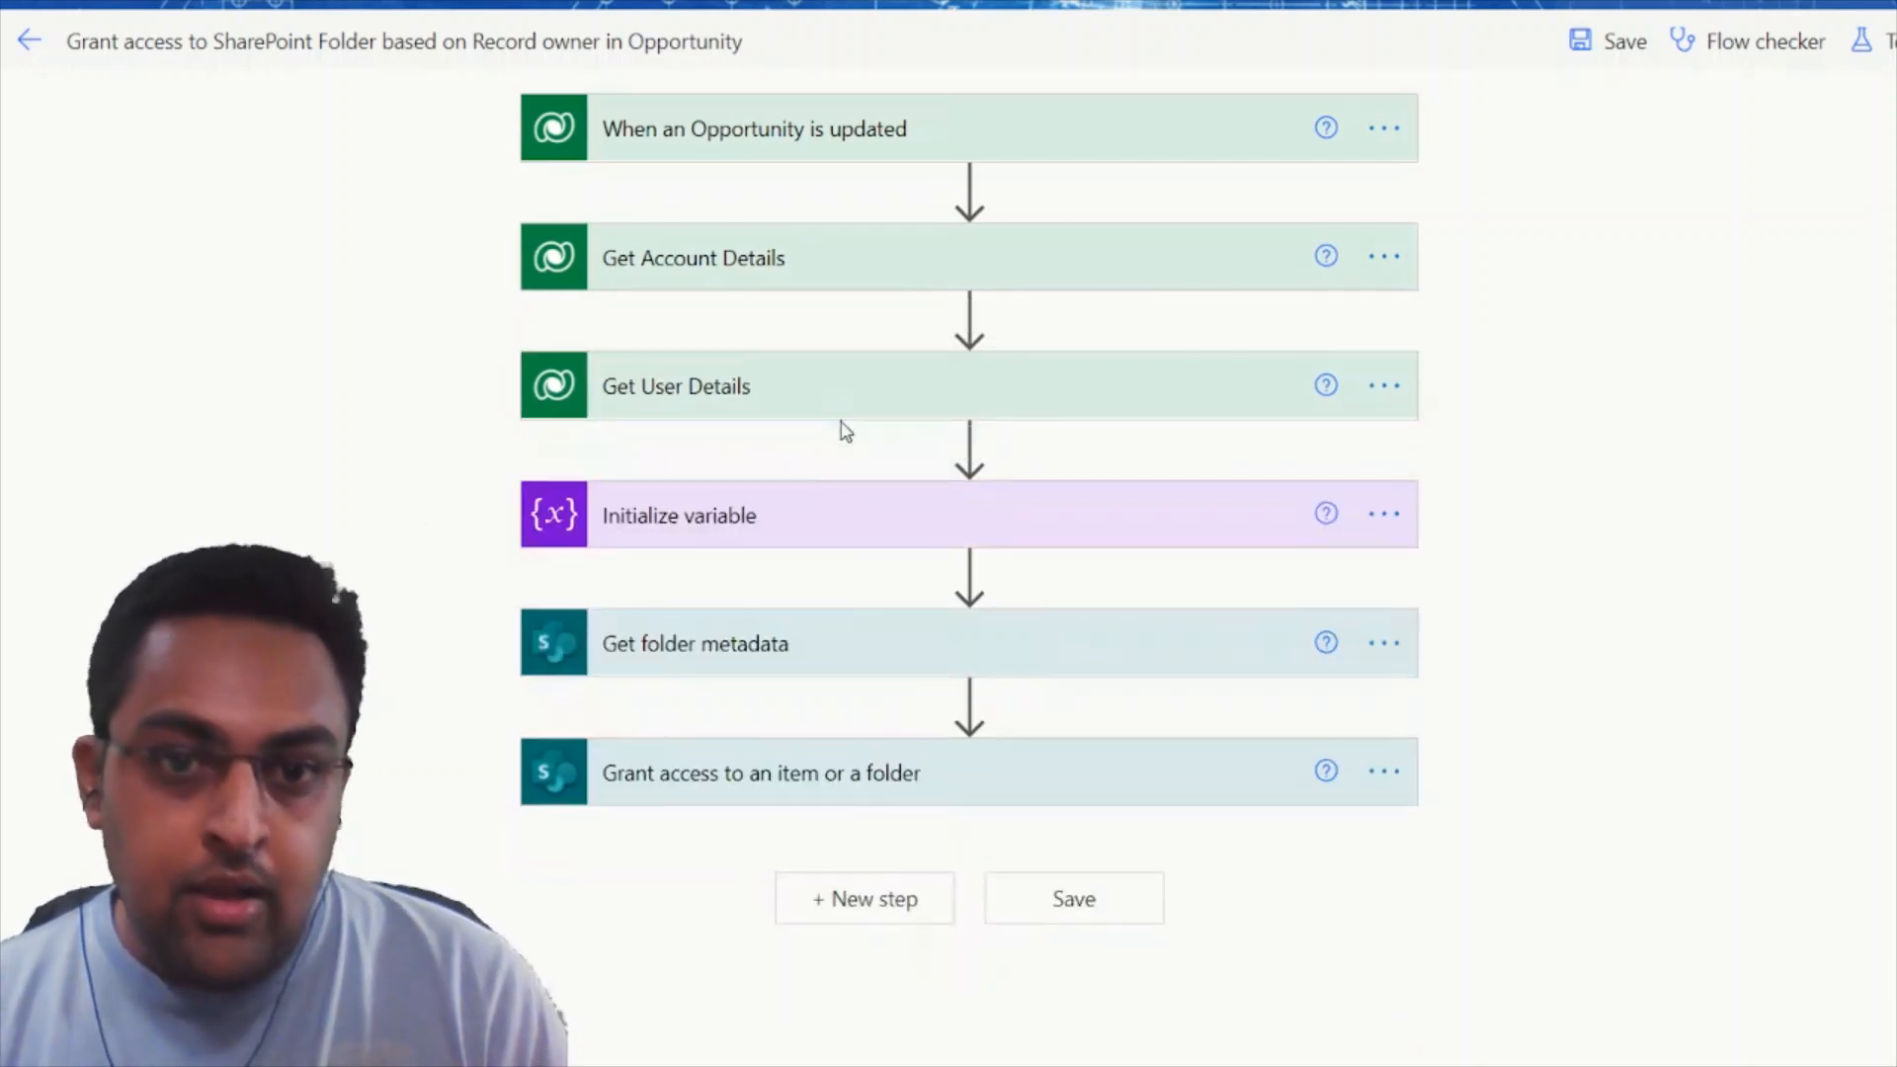
Open the Initialize variable action and examine its replace expressions for account name, account ID and opportunity ID in Notepad.
left_click(794, 526)
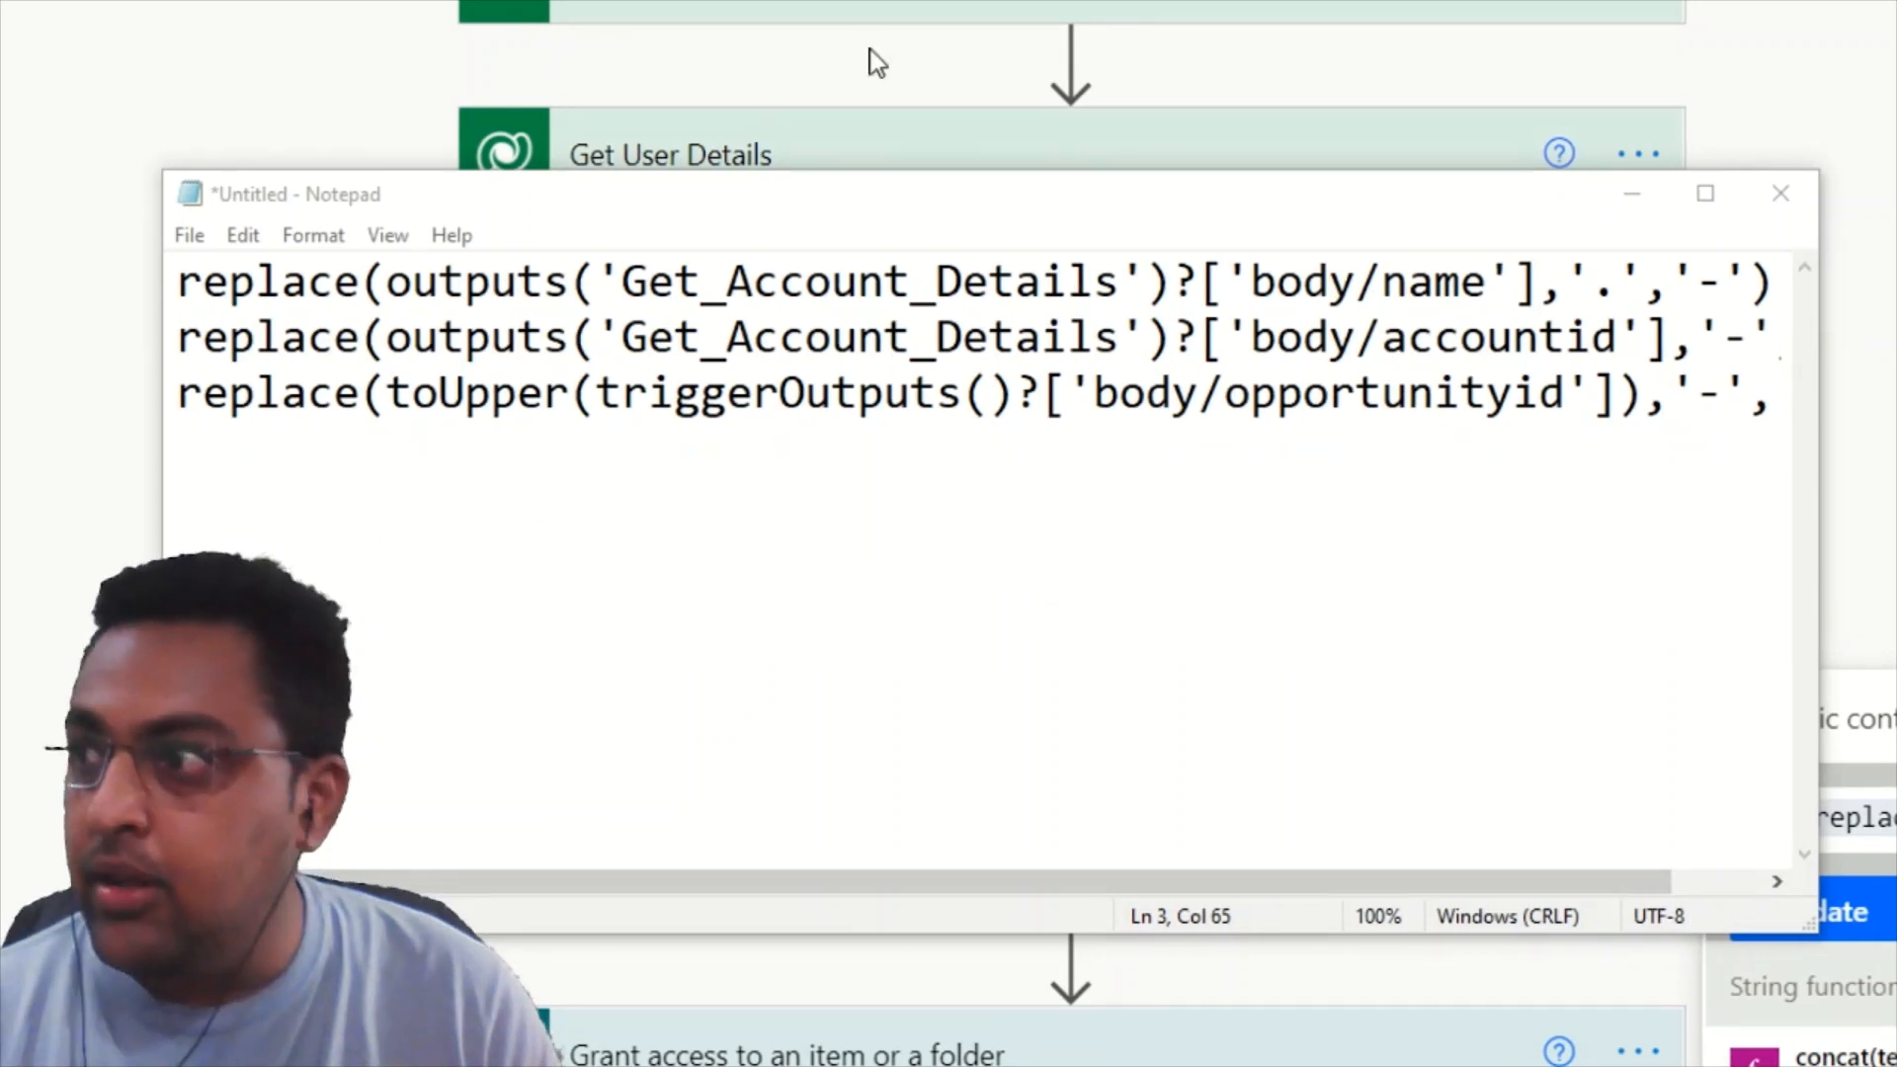
left_click_drag(1724, 284, 1702, 283)
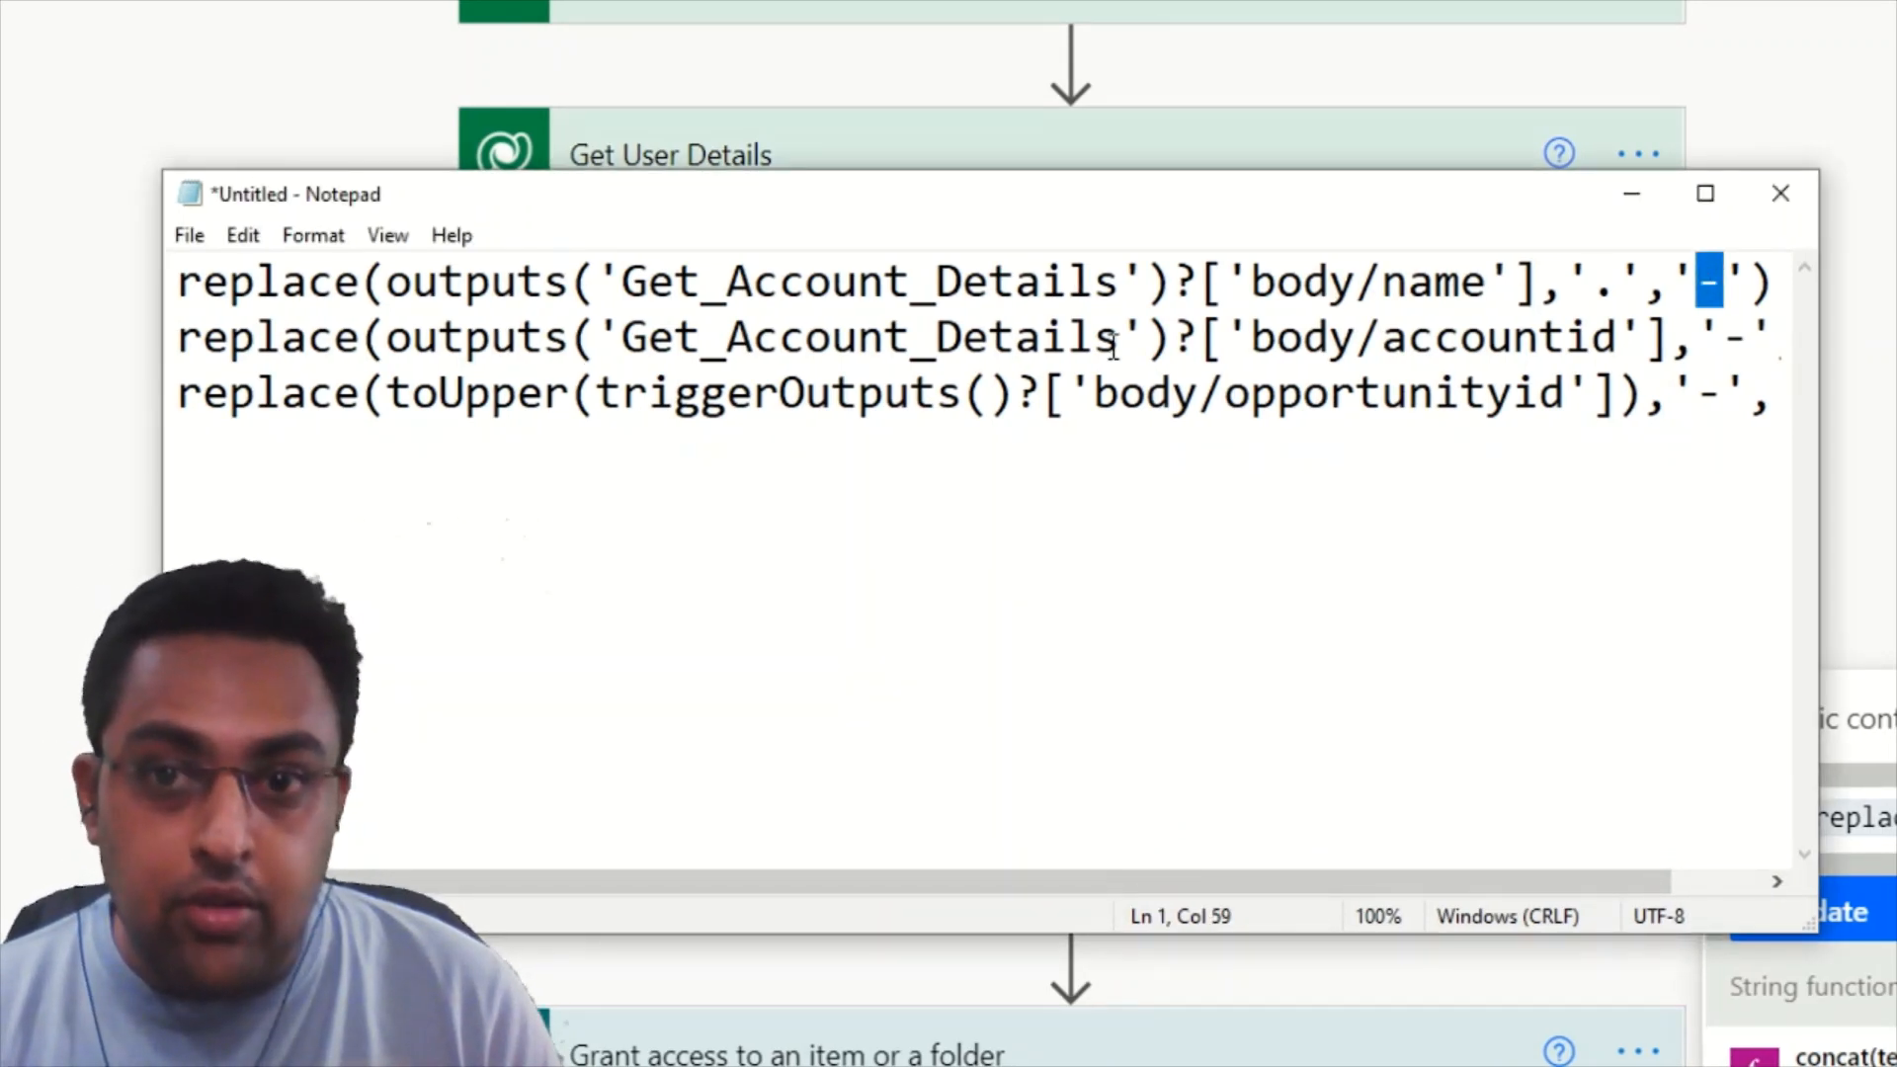
double_click(1513, 358)
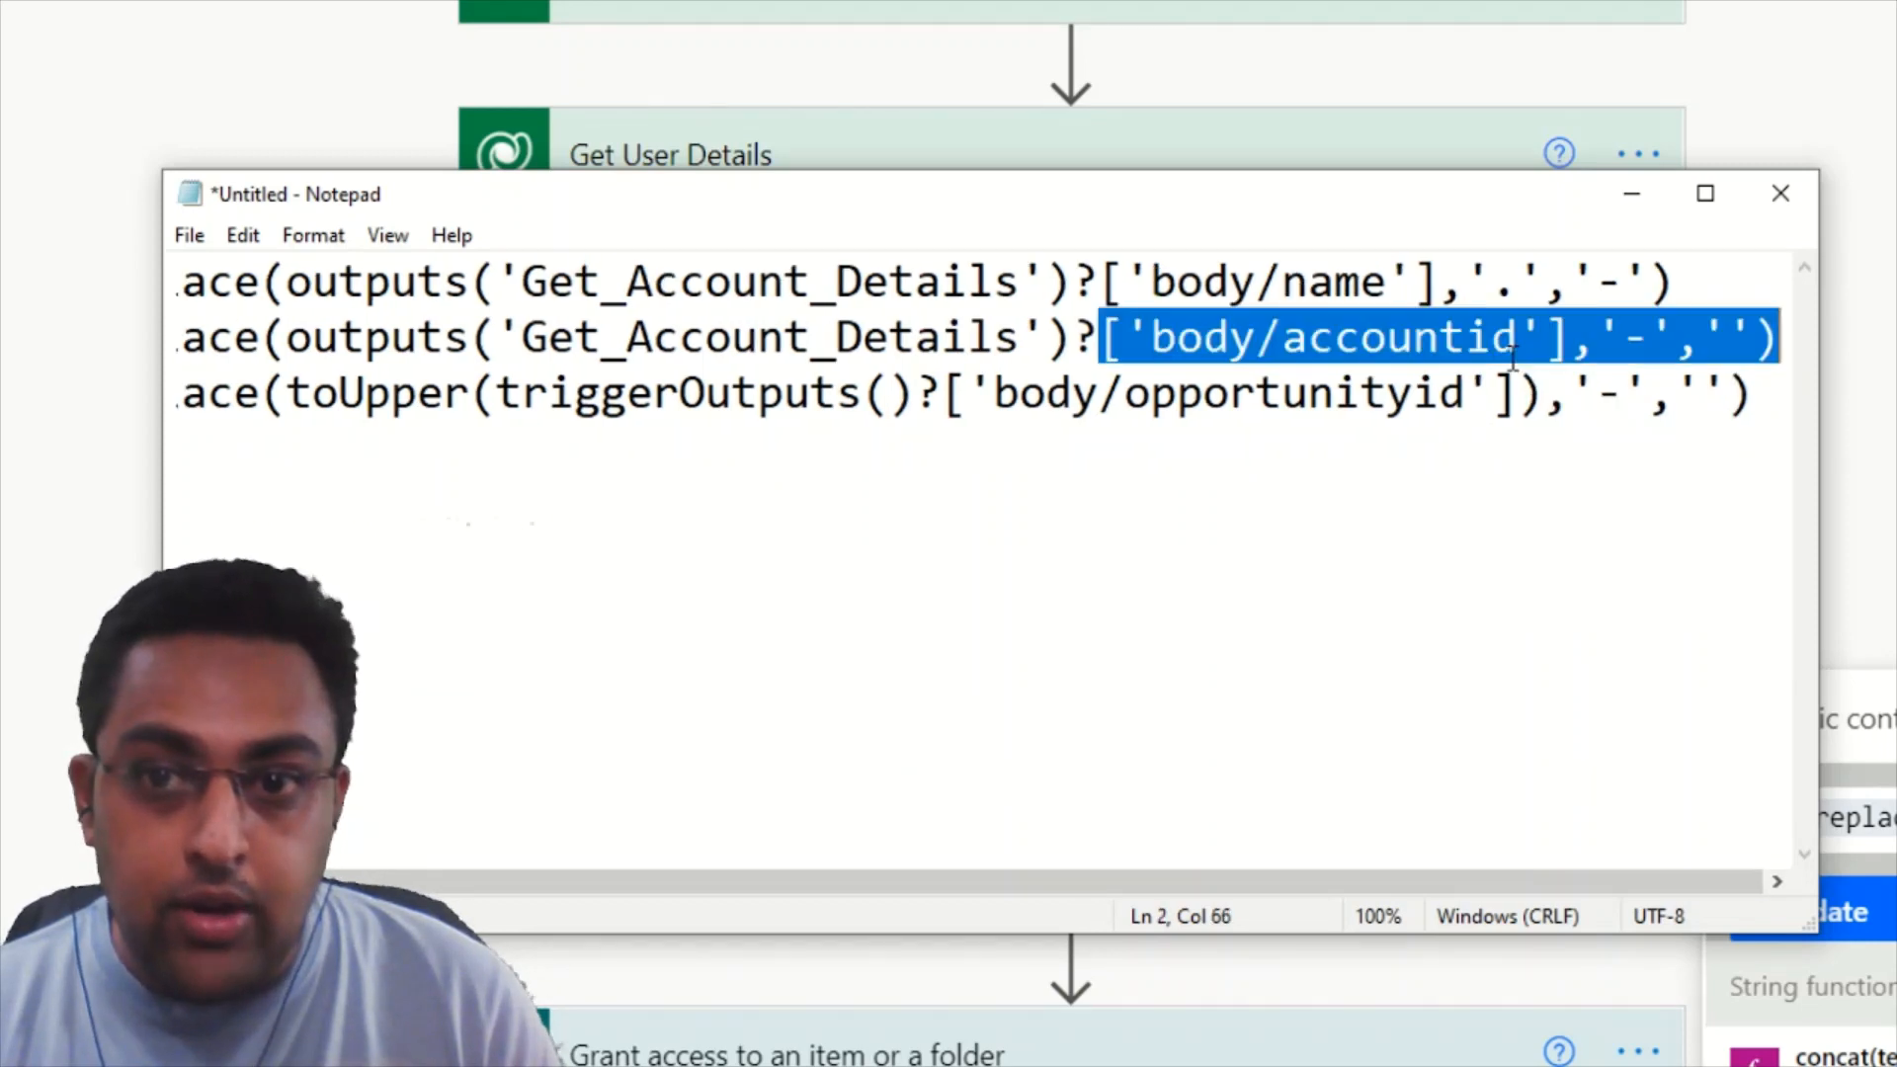
left_click(1632, 336)
left_click_drag(1651, 339, 1633, 339)
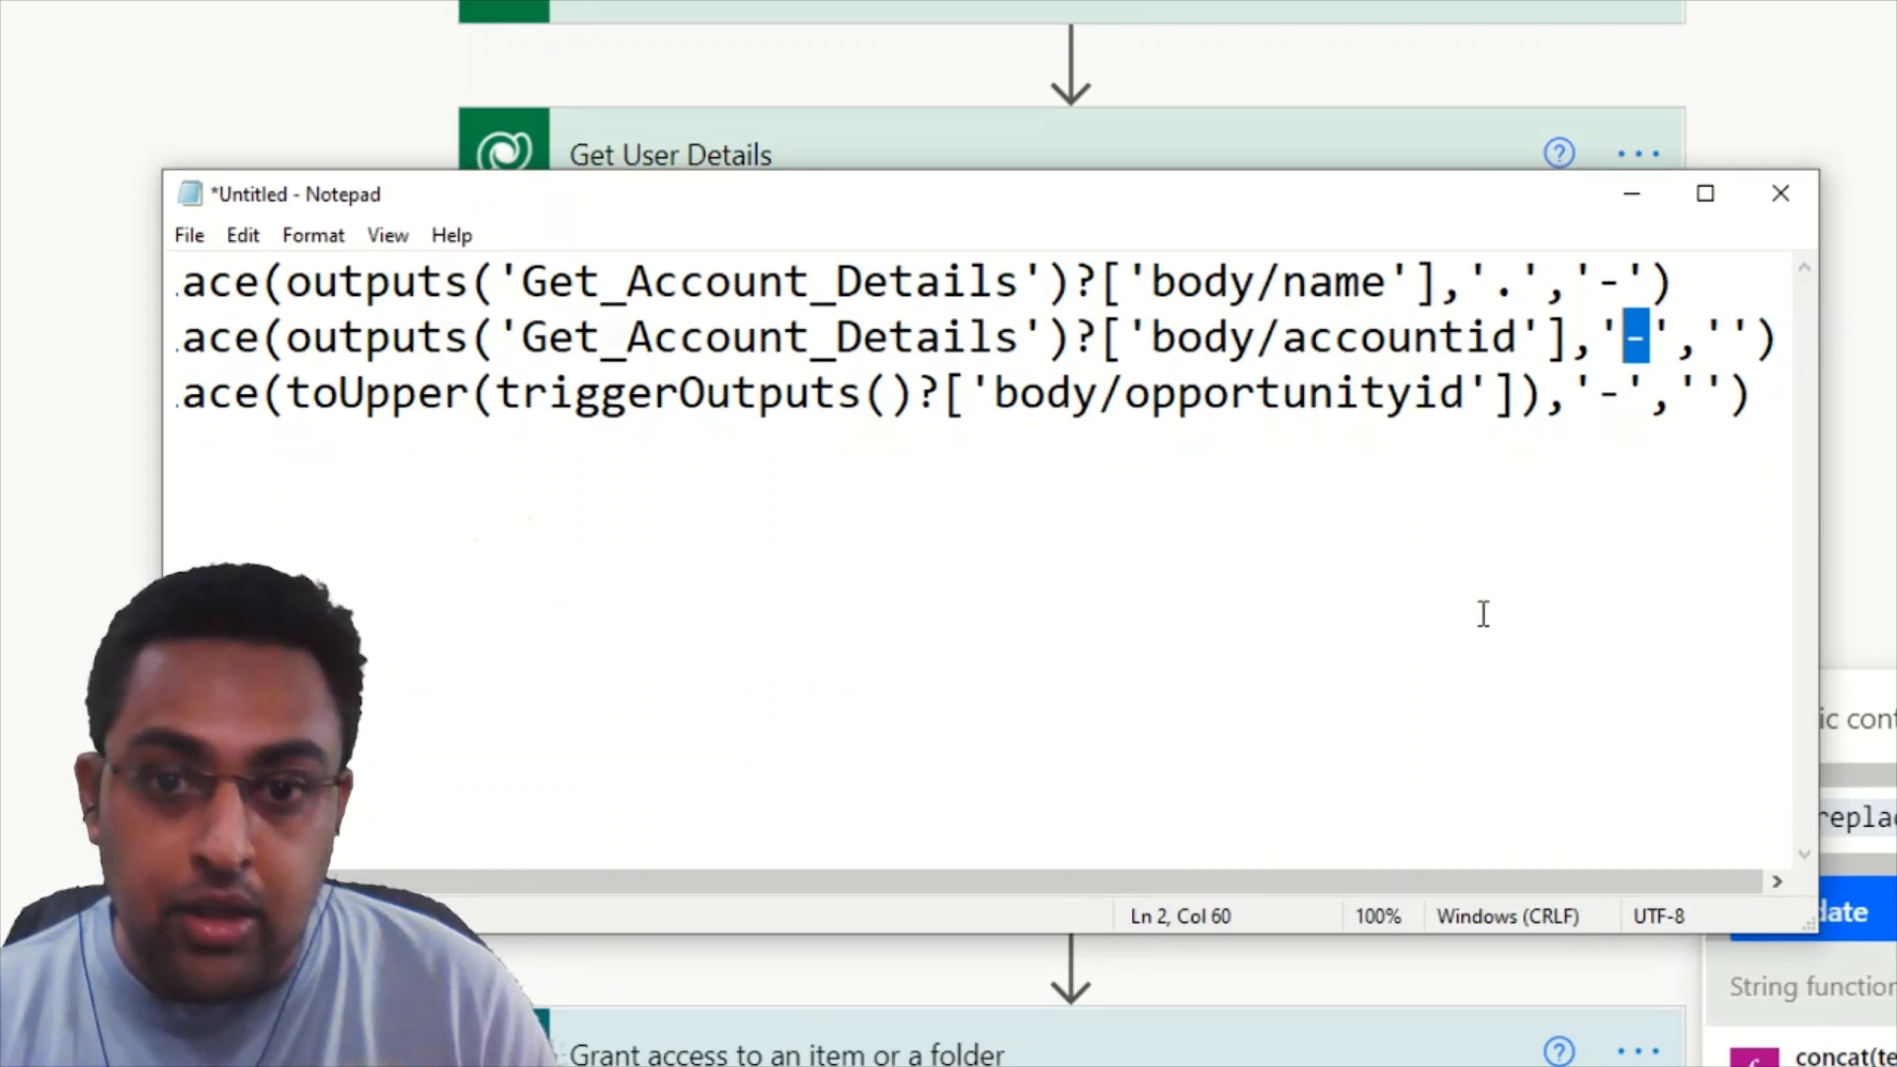
left_click_drag(960, 886, 891, 887)
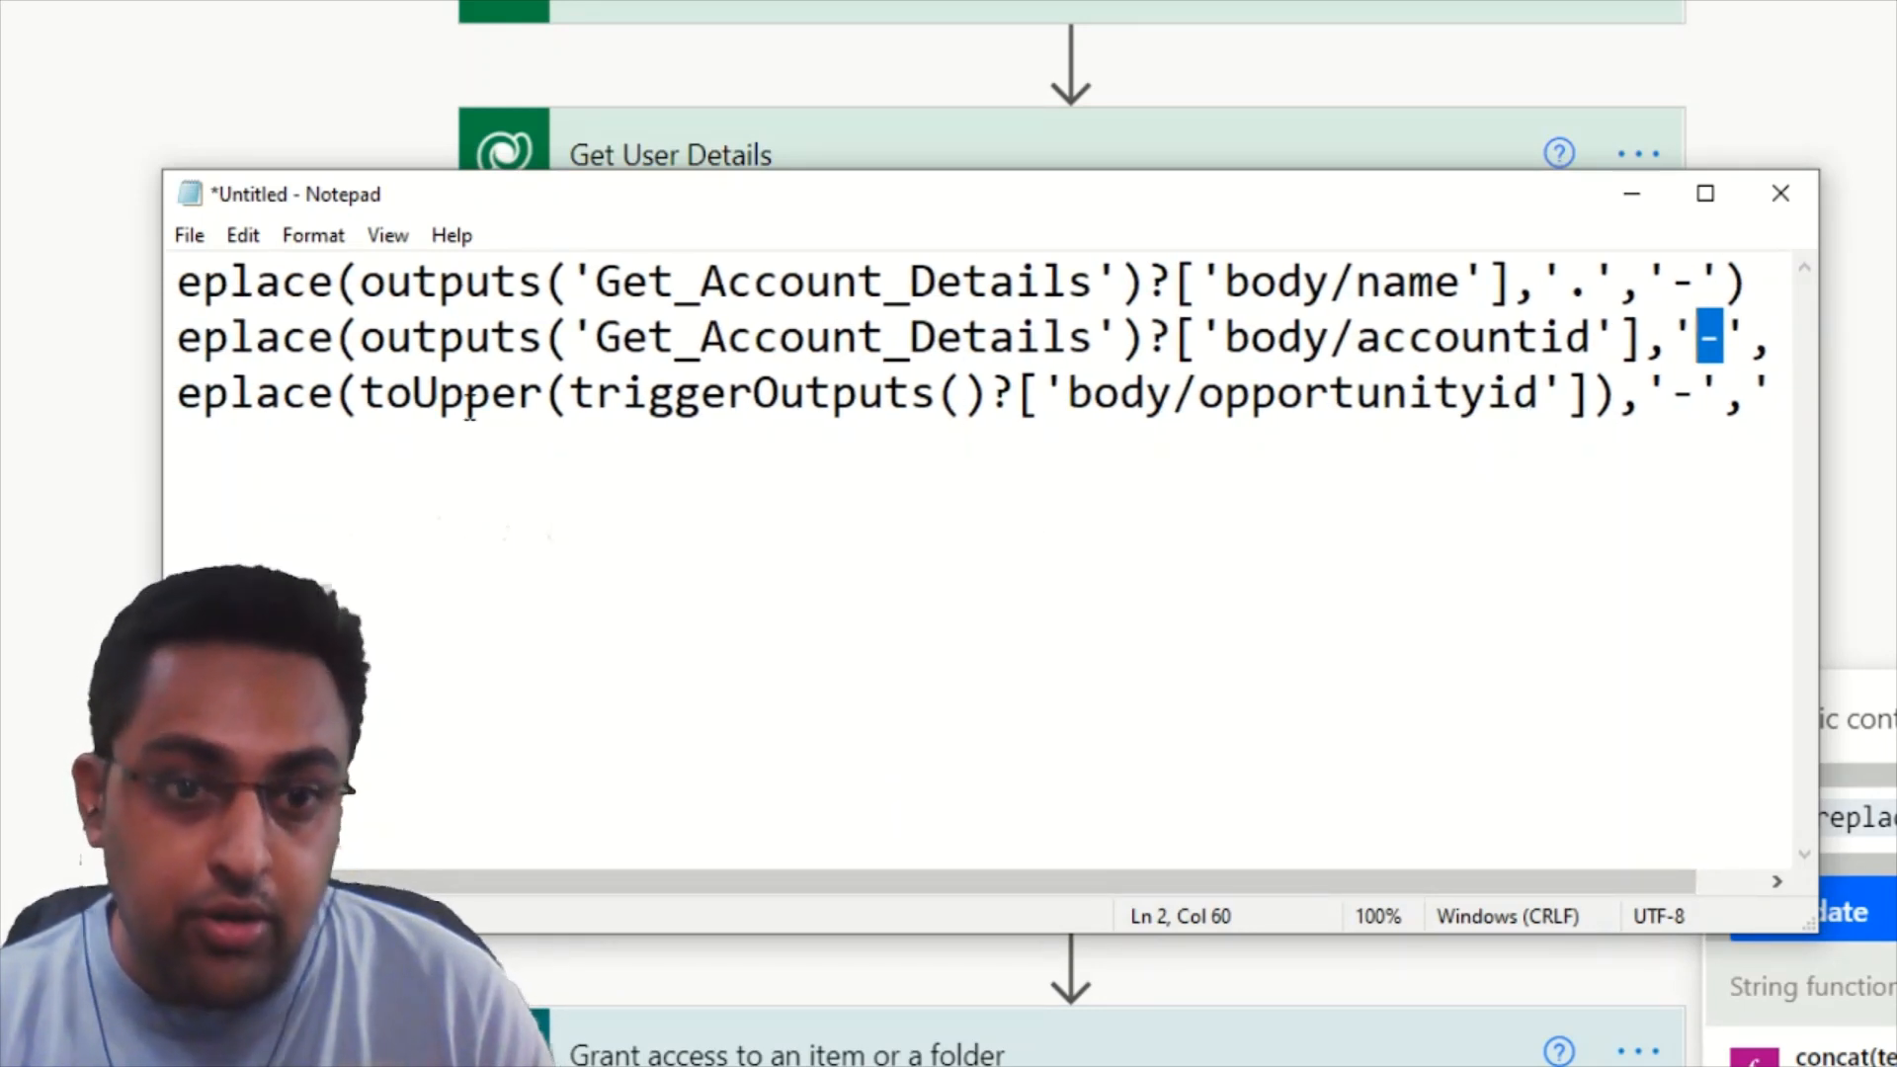
mouse_move(716, 894)
left_mouse_down()
mouse_move(668, 893)
mouse_move(720, 893)
left_mouse_up()
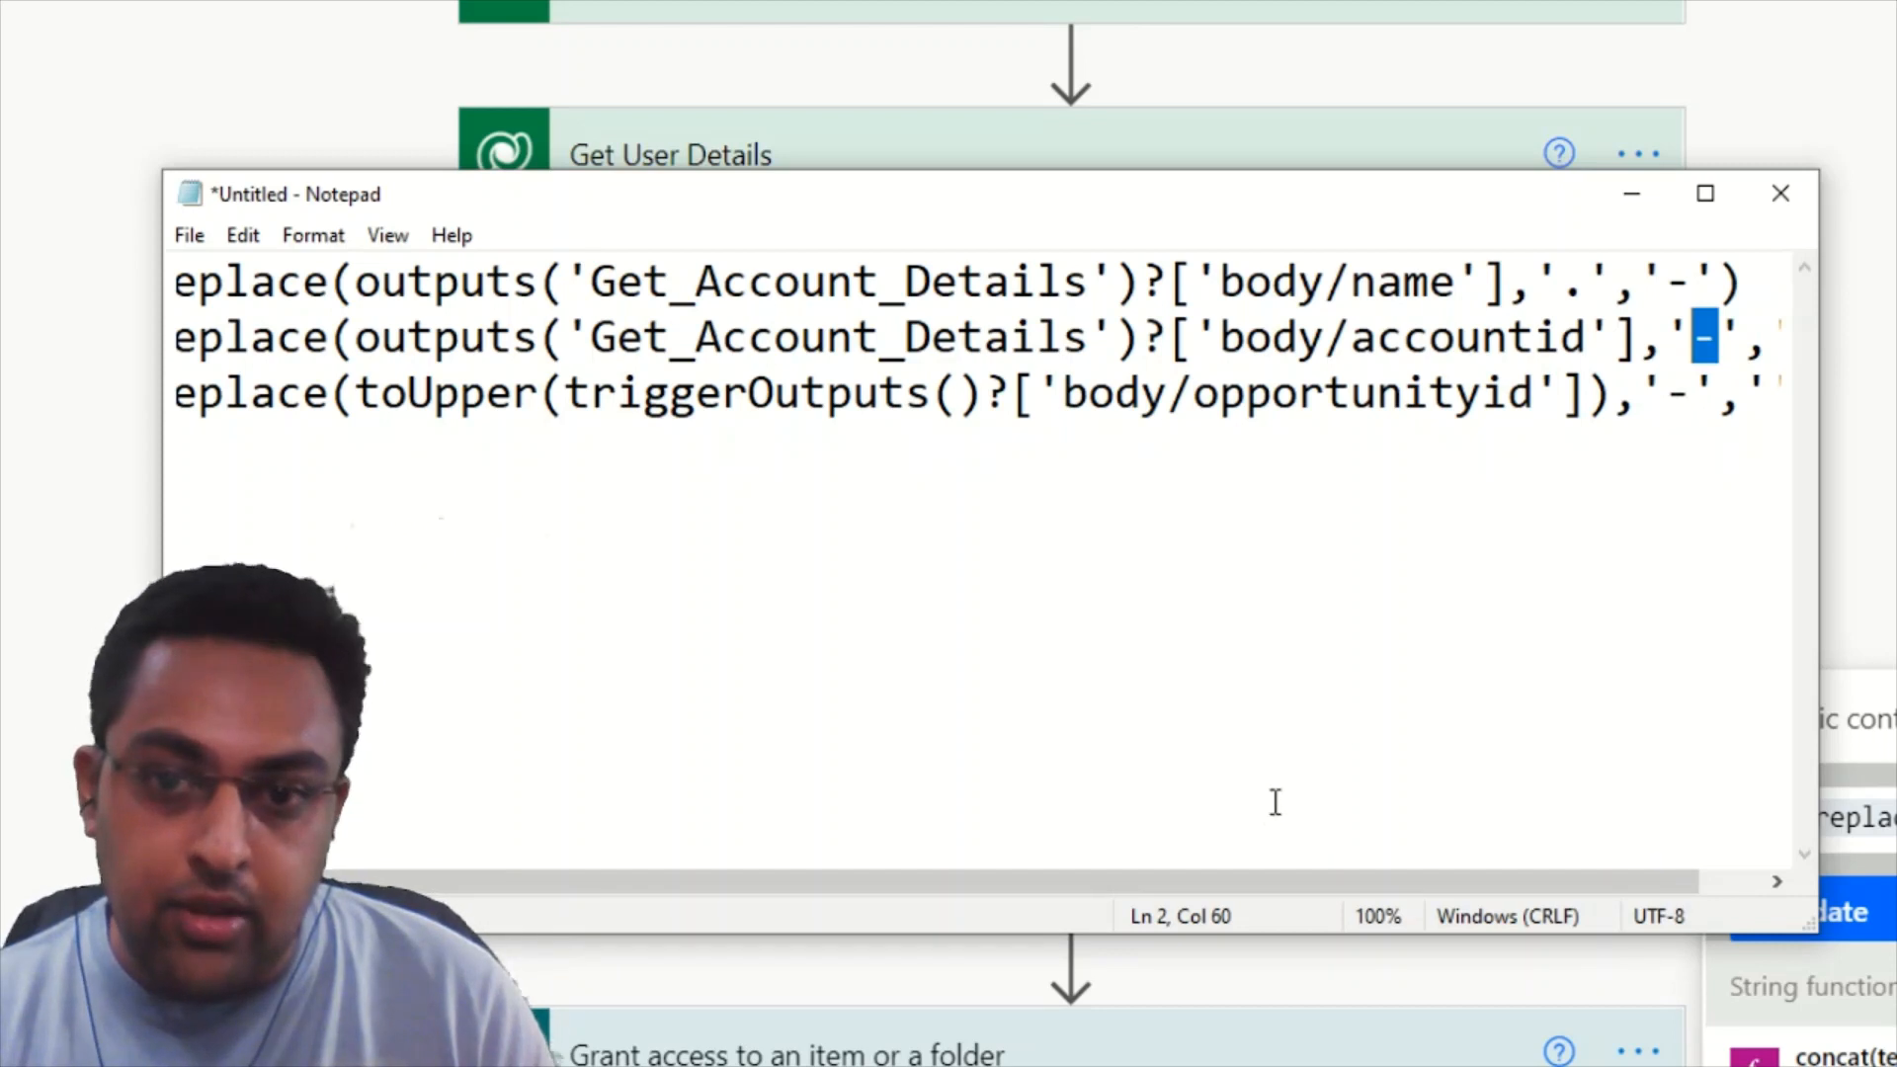
left_click_drag(1247, 886, 1321, 888)
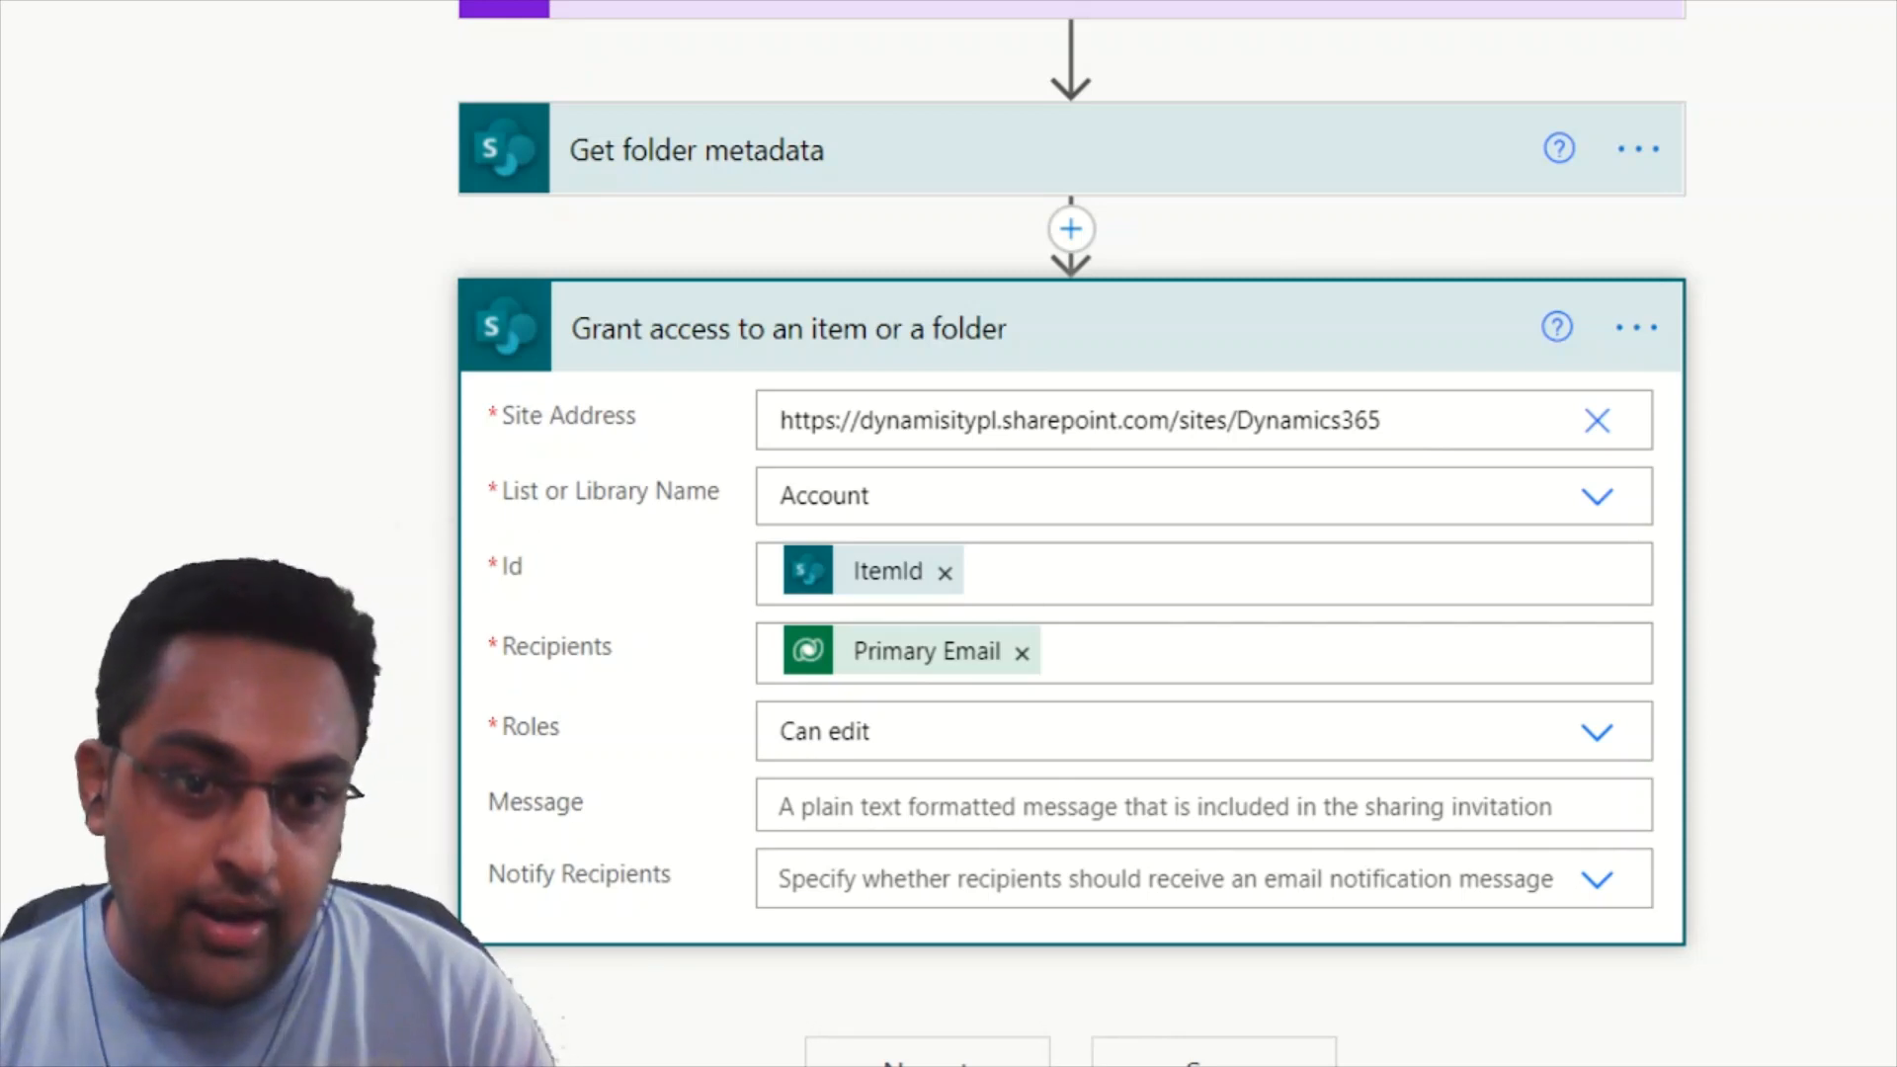
Review the settings of the flow's Grant access to an item or a folder action.
scroll(1071, 533, "up", 4)
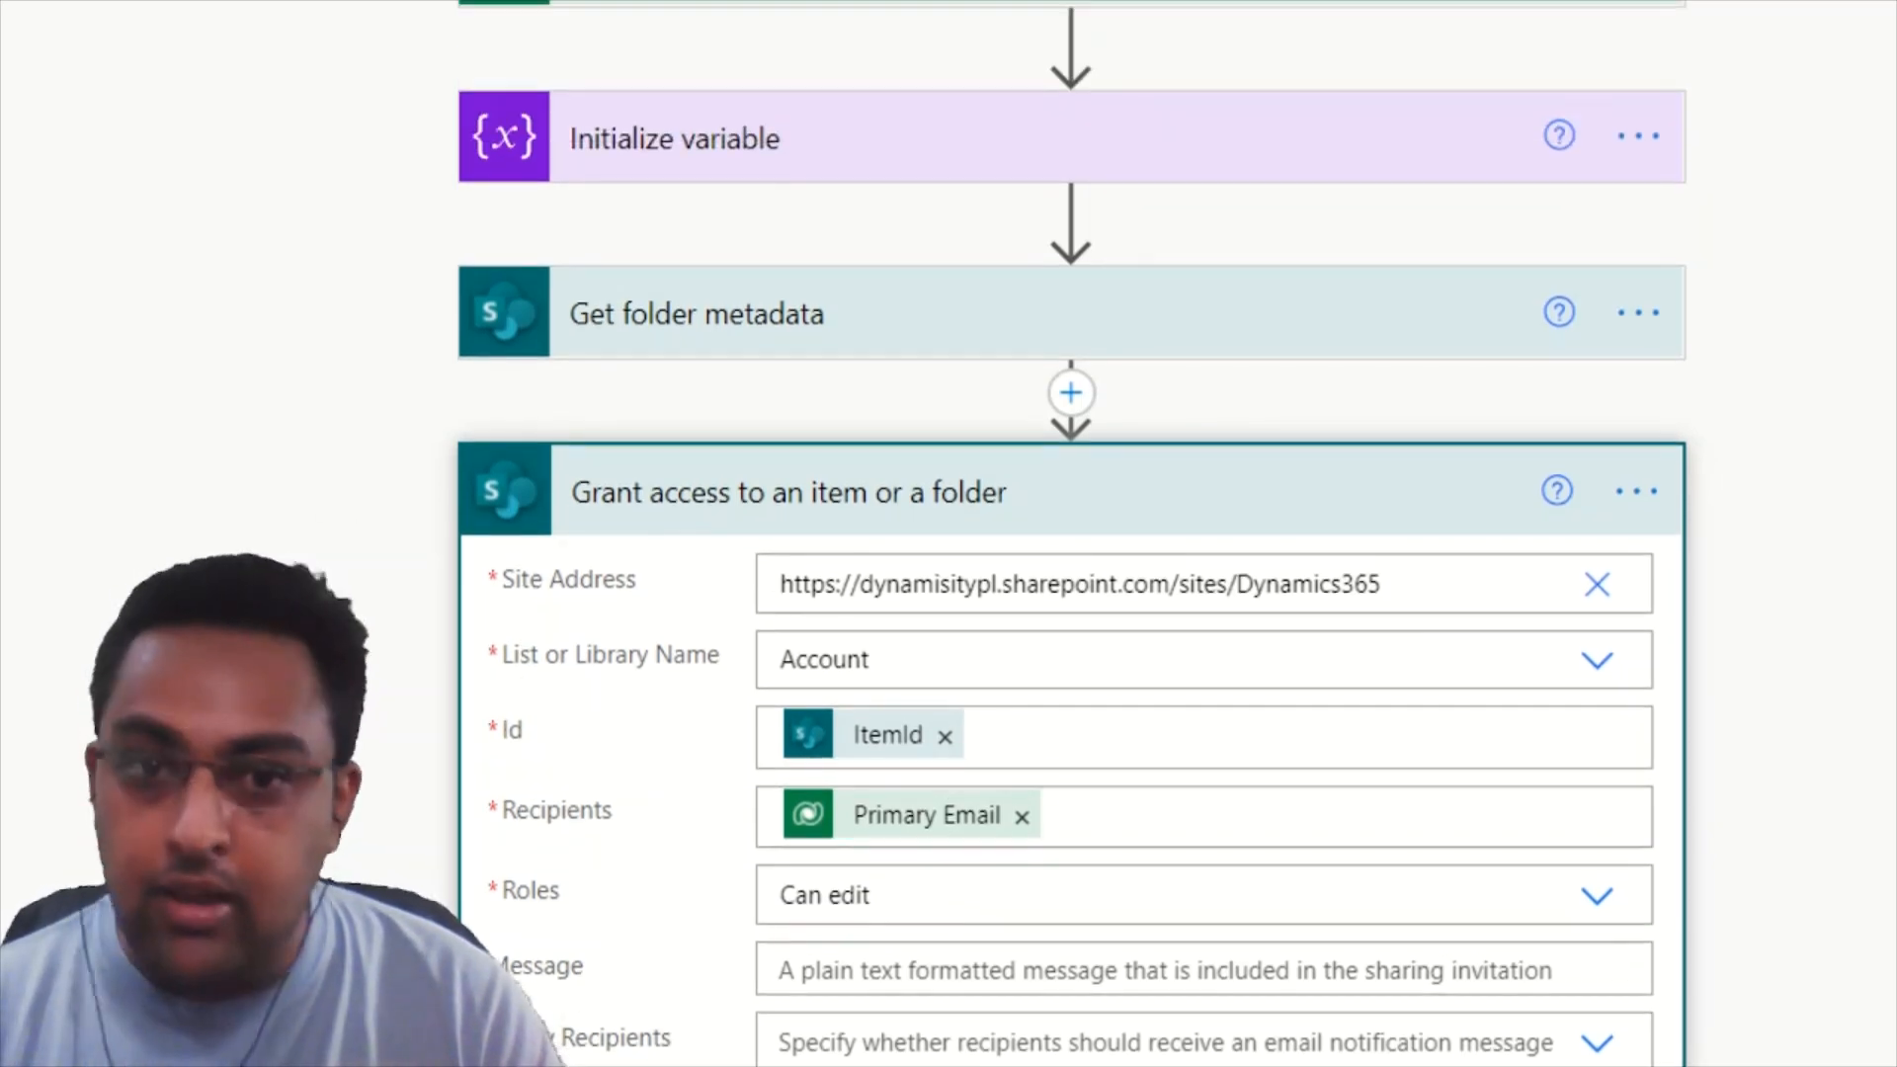
scroll(1071, 534, "down", 3)
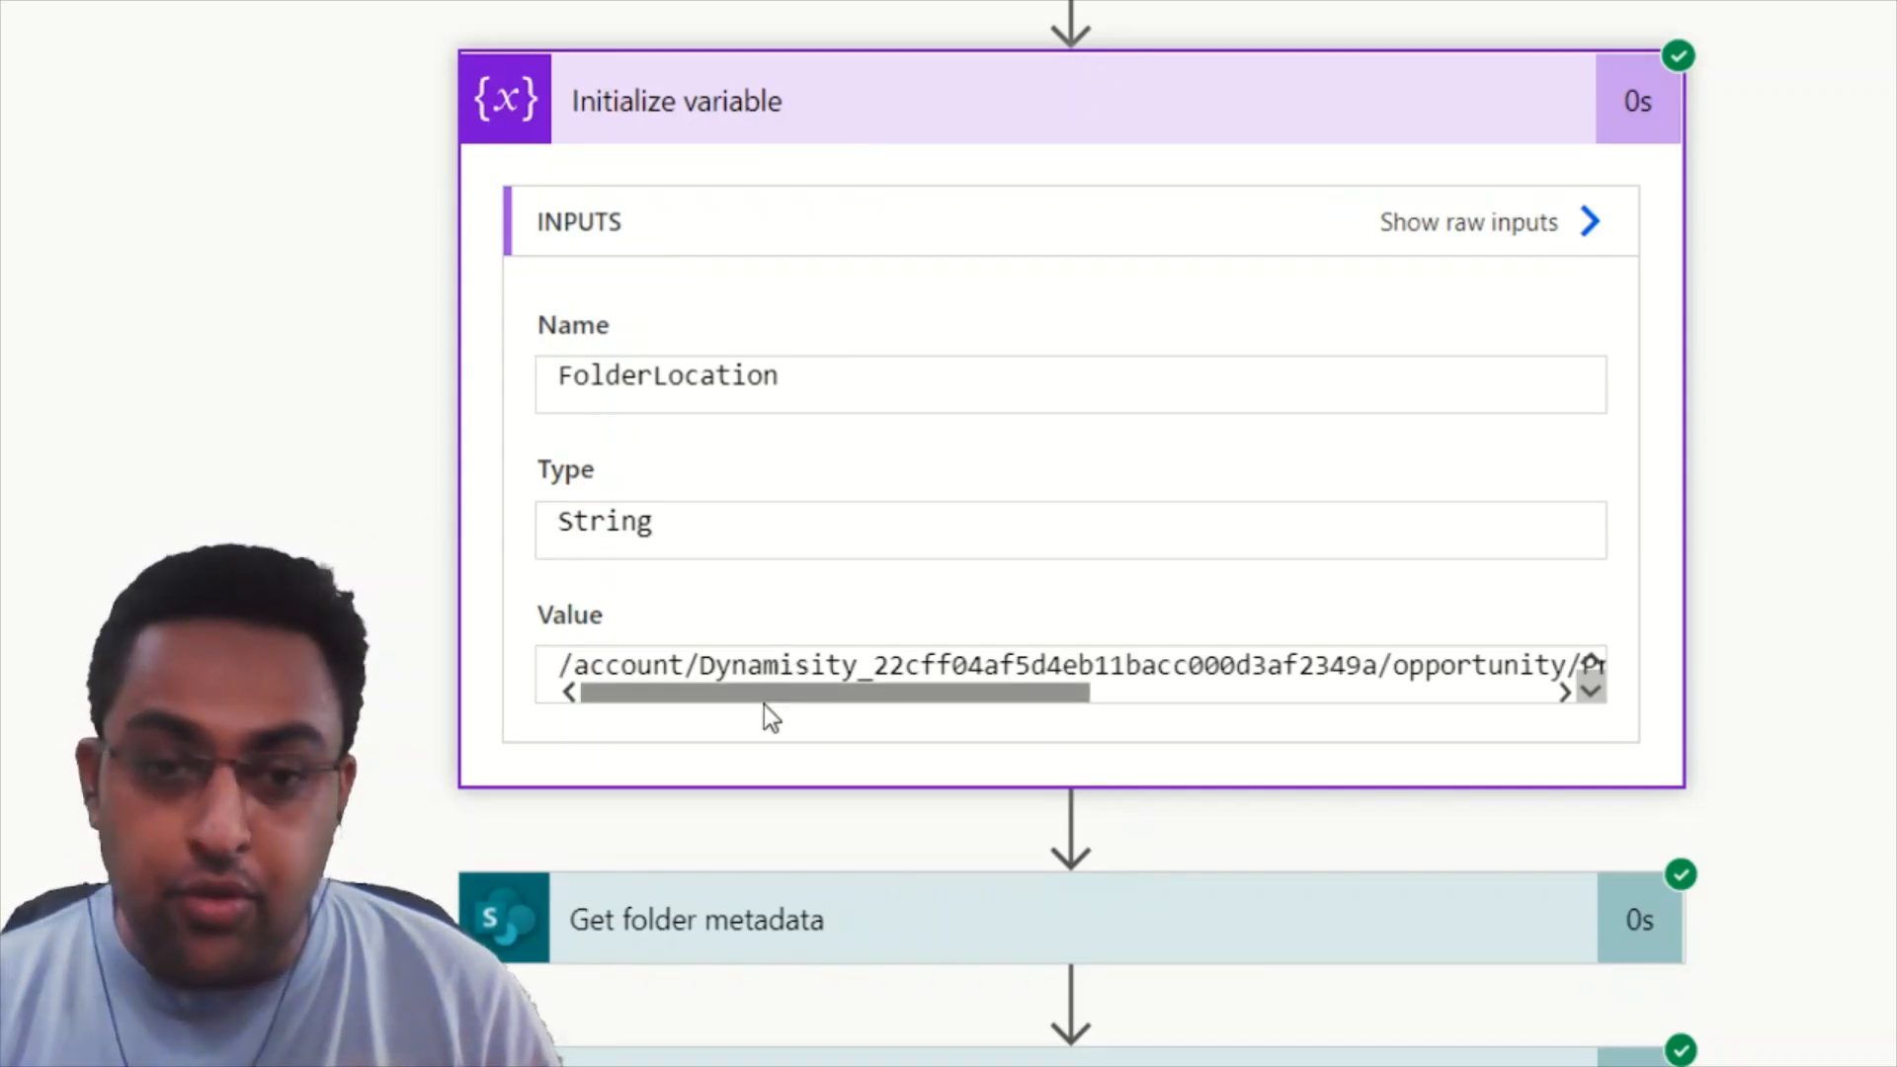
Inspect the flow run's FolderLocation variable value and the inputs and outputs of Get folder metadata.
mouse_move(764, 703)
left_mouse_down()
mouse_move(1294, 710)
mouse_move(743, 710)
left_mouse_up()
scroll(826, 786, "down", 1)
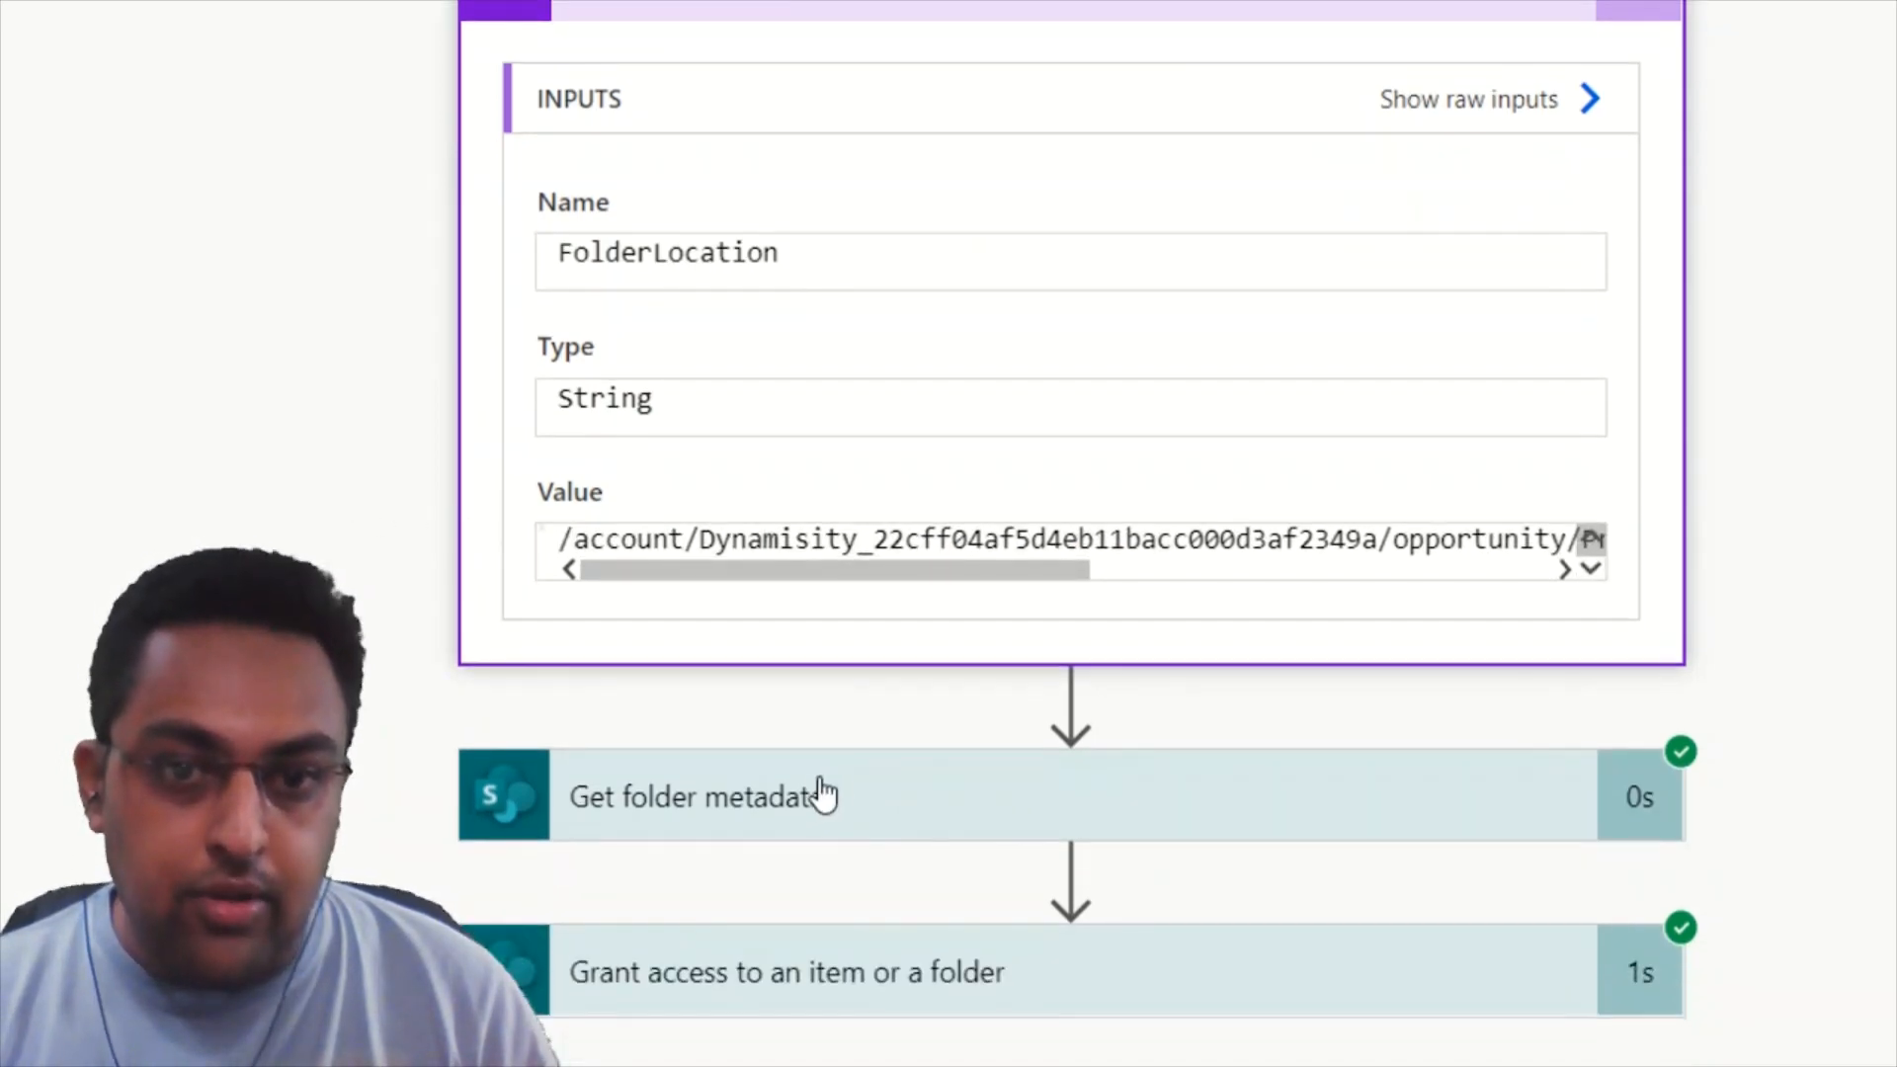
left_click(839, 817)
scroll(935, 767, "down", 3)
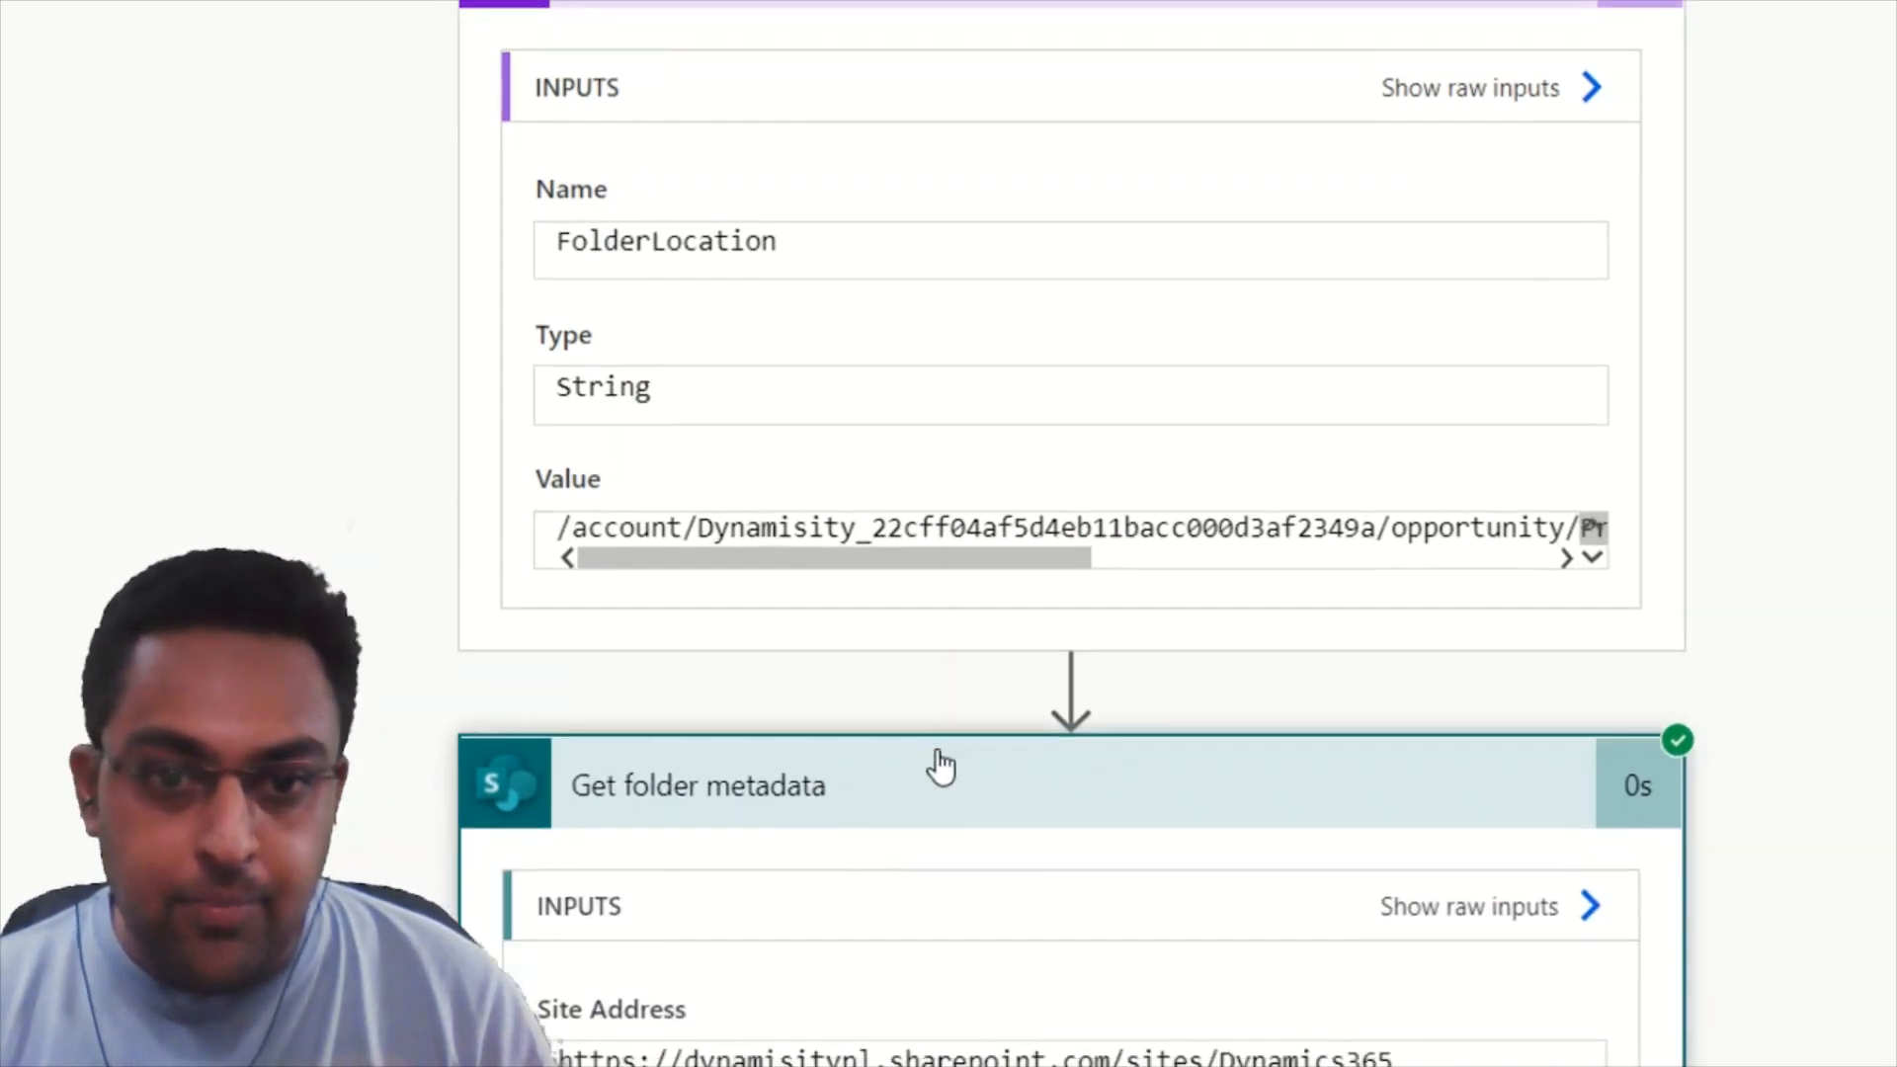
scroll(836, 841, "down", 7)
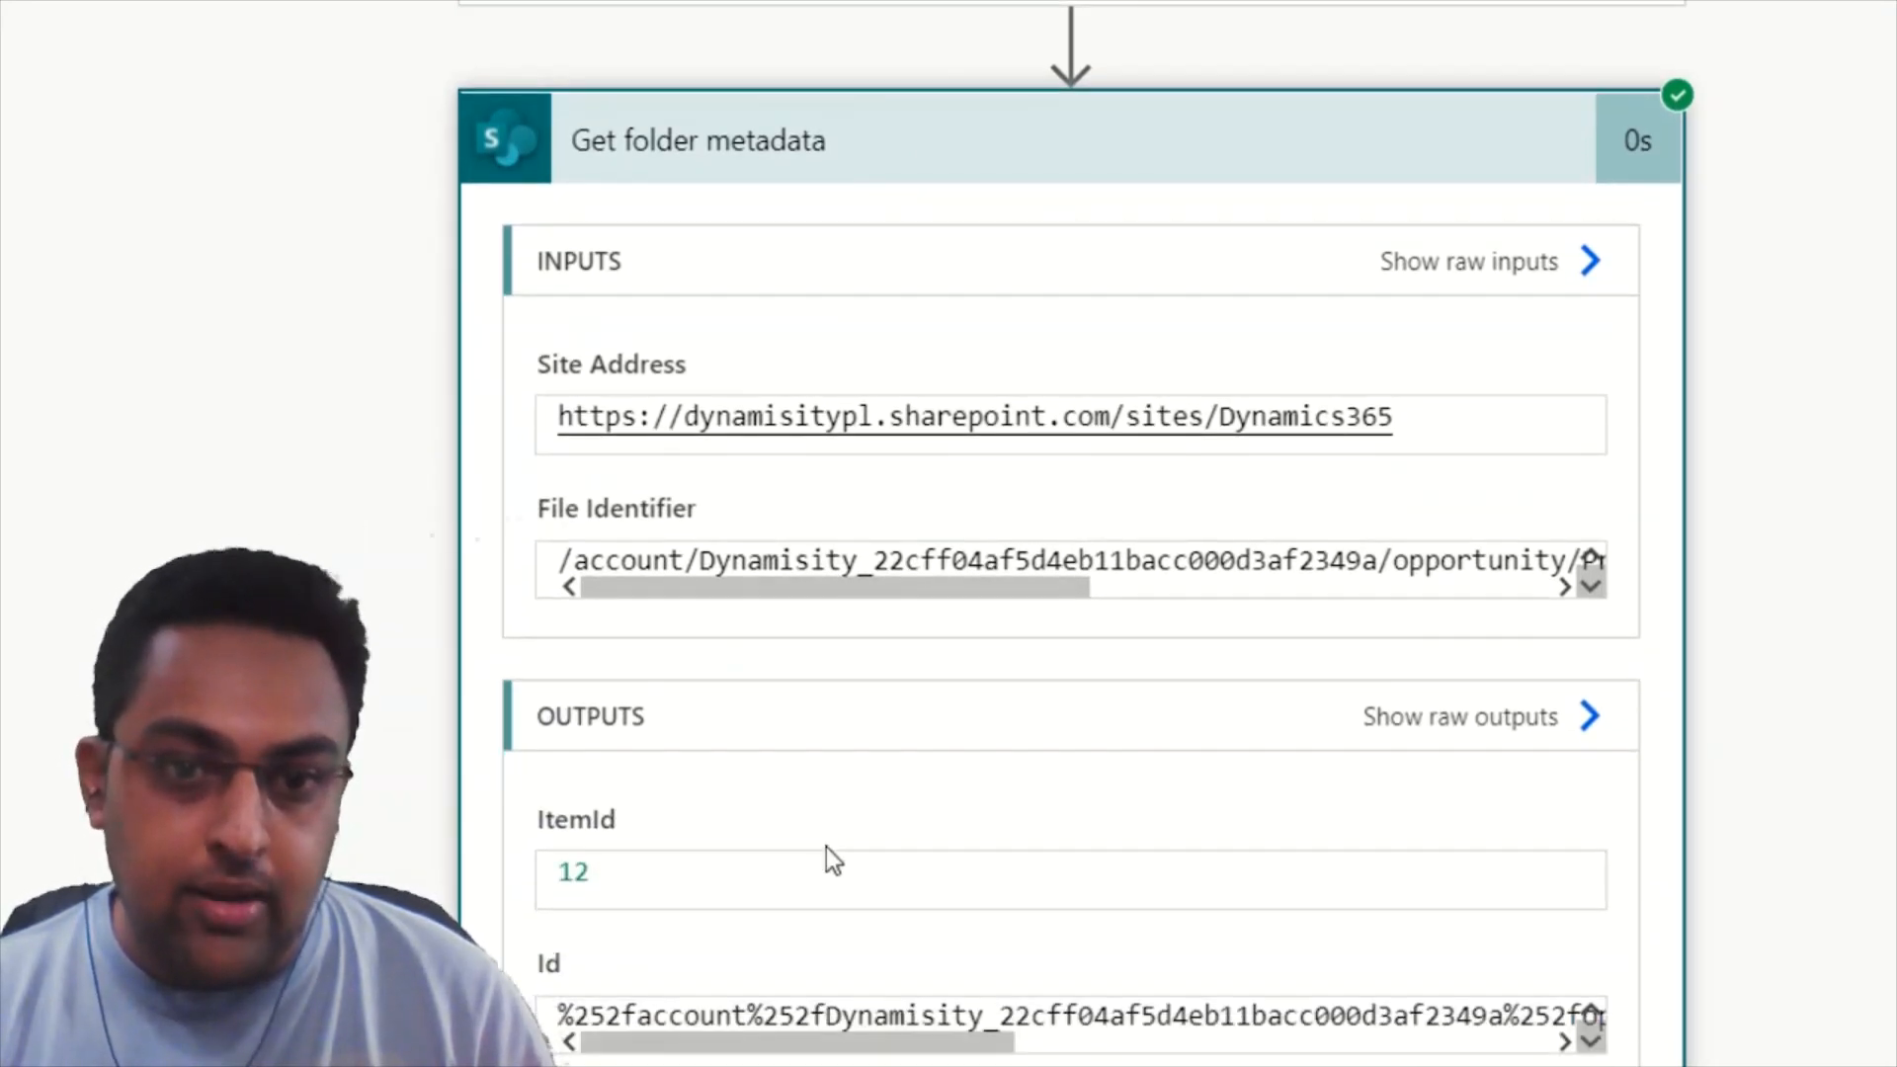
scroll(988, 554, "down", 6)
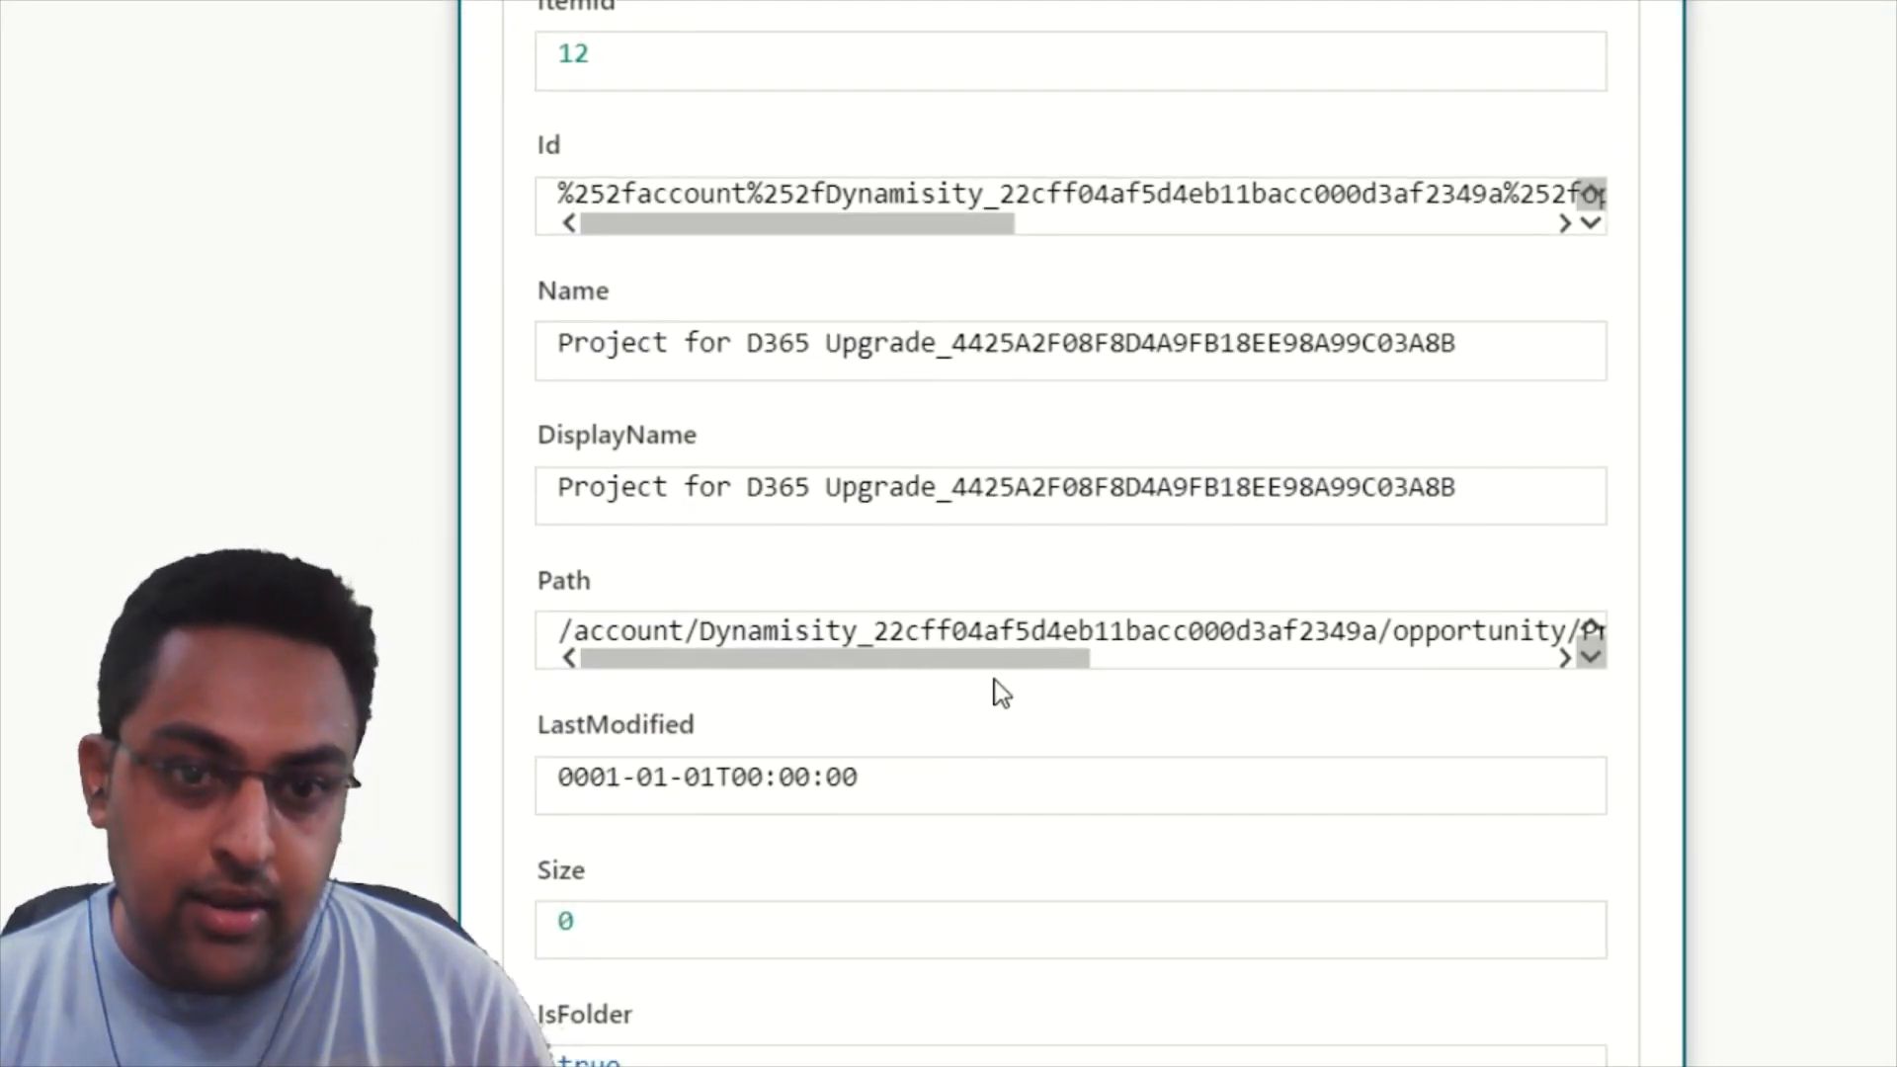
Inspect the inputs of the Grant access to an item or a folder action in the flow run.
left_click(802, 994)
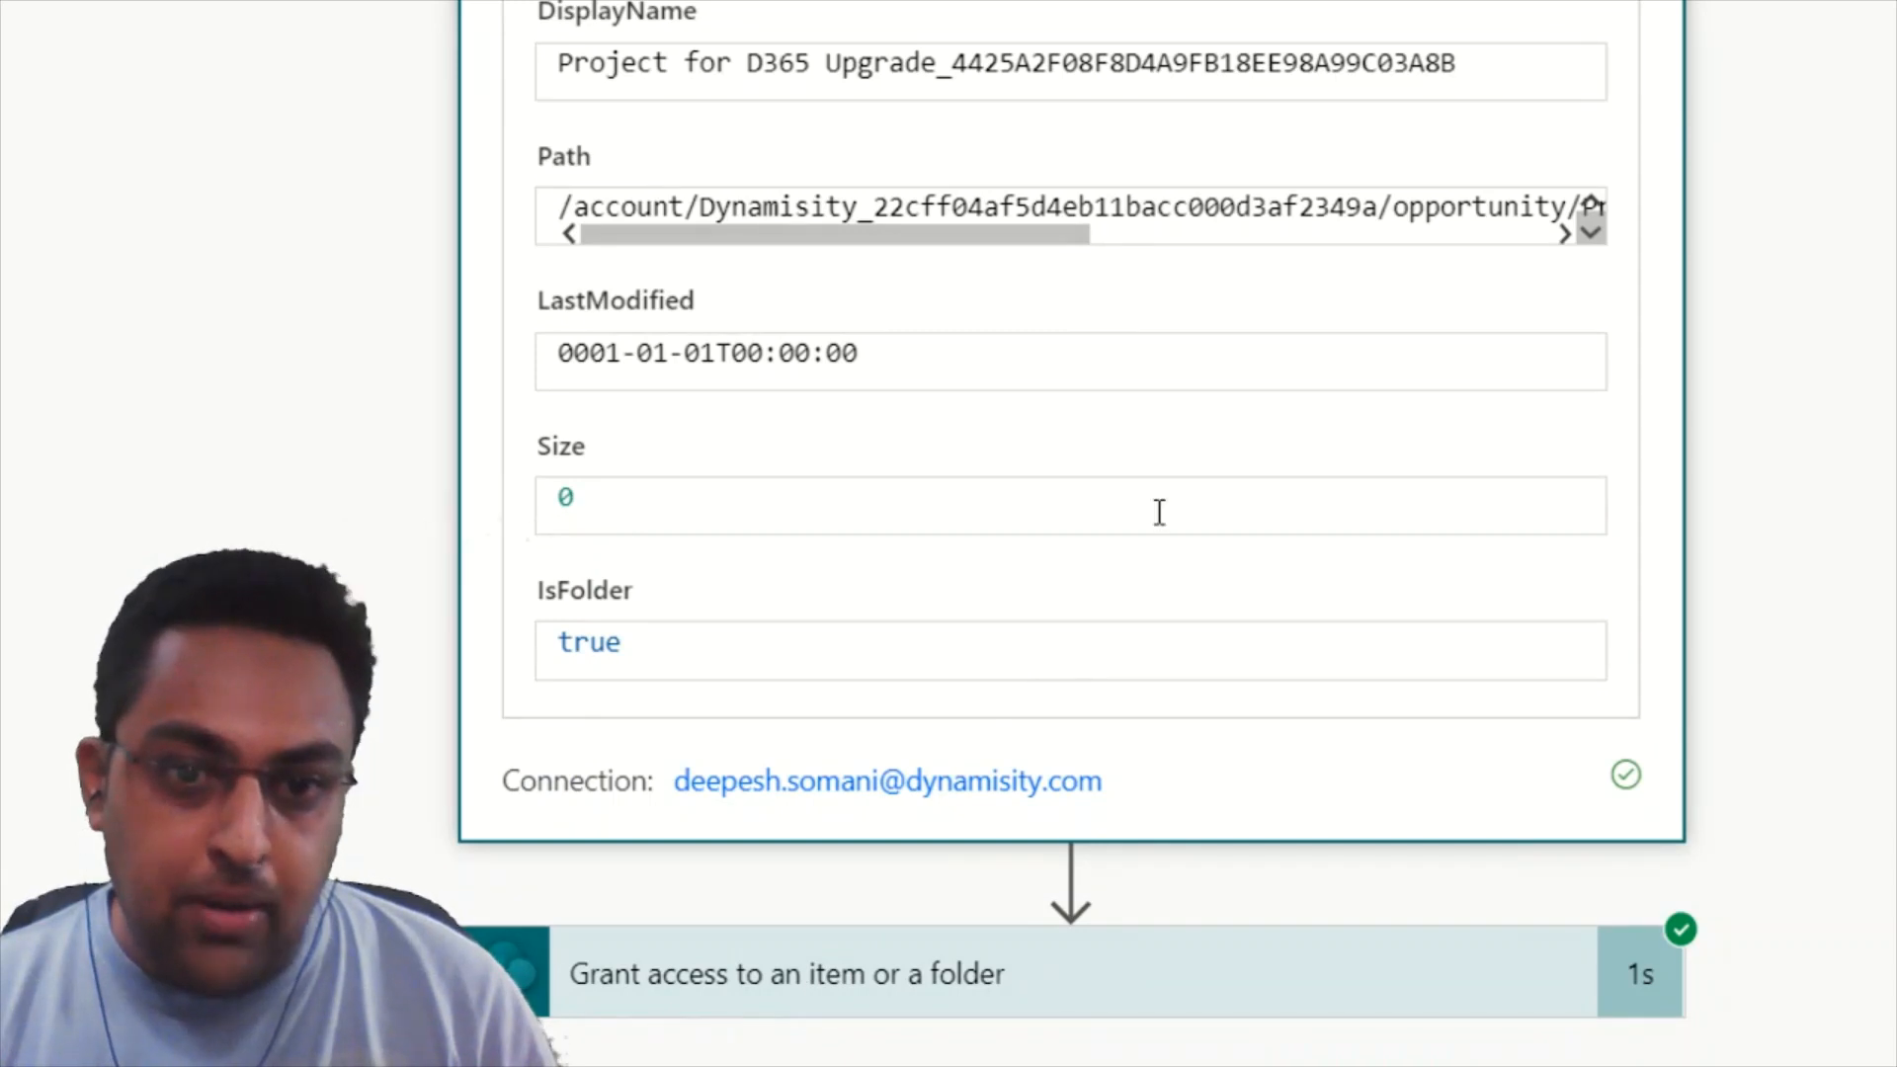
scroll(1169, 513, "down", 8)
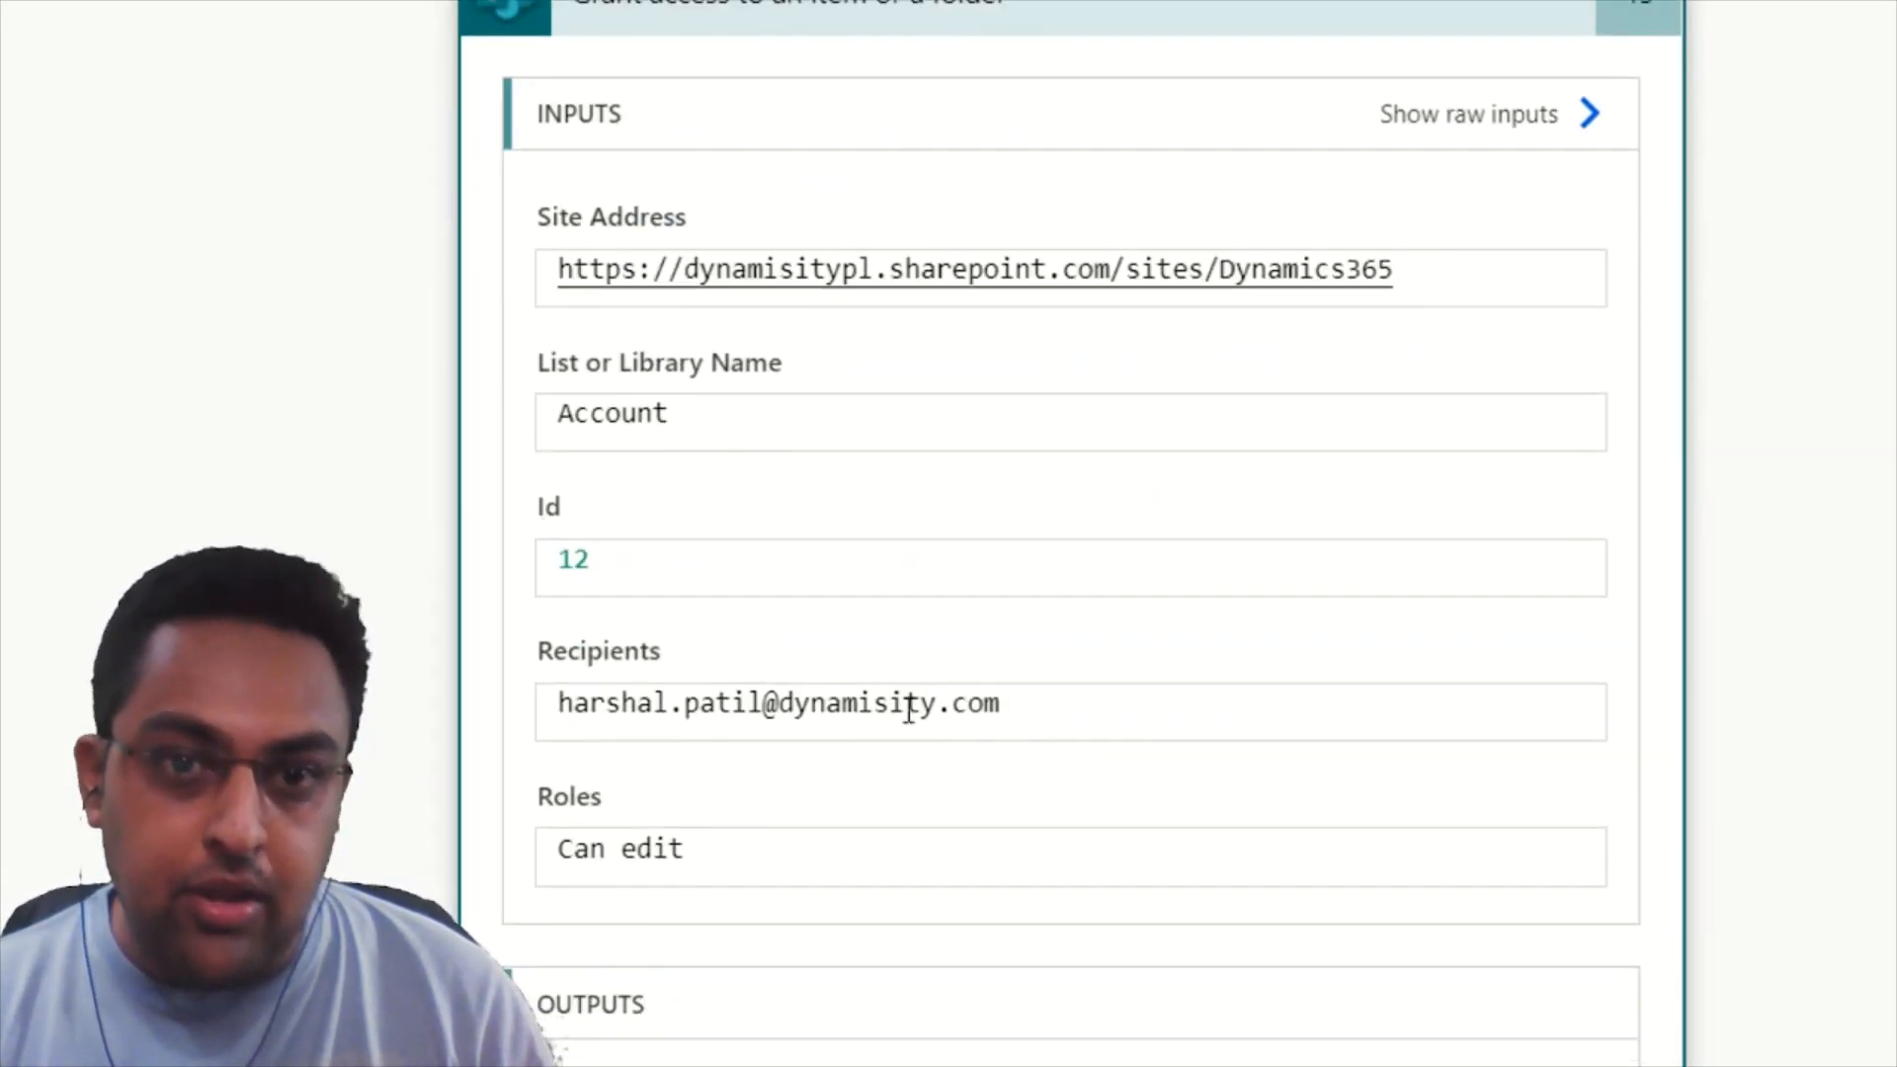